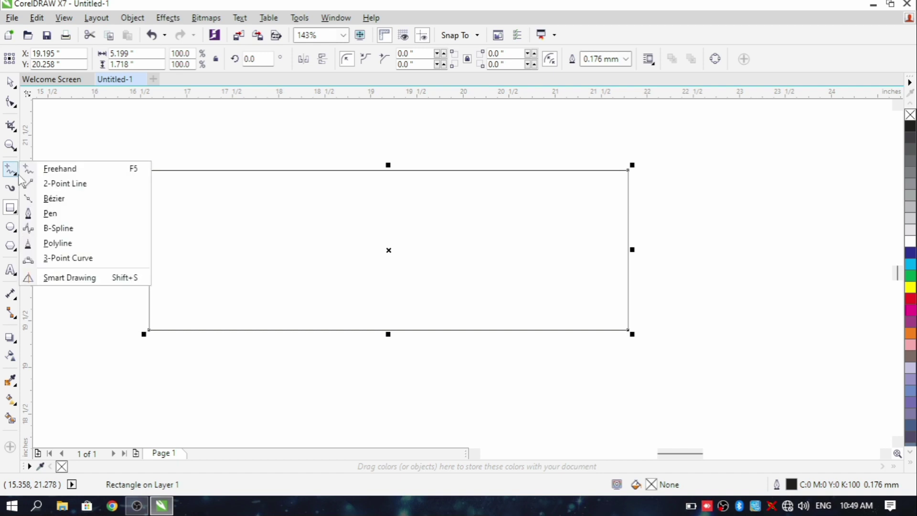
# Draw a 2-point line about 2.5" long from the rectangle's upper right edge to its bottom edge and bow it toward the upper left.
pyautogui.click(67, 182)
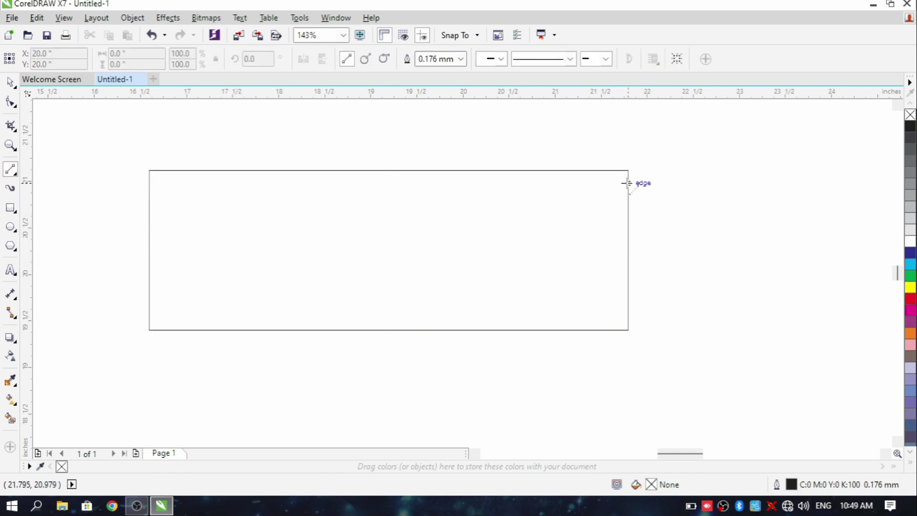
pyautogui.moveTo(627, 183); pyautogui.dragTo(454, 329)
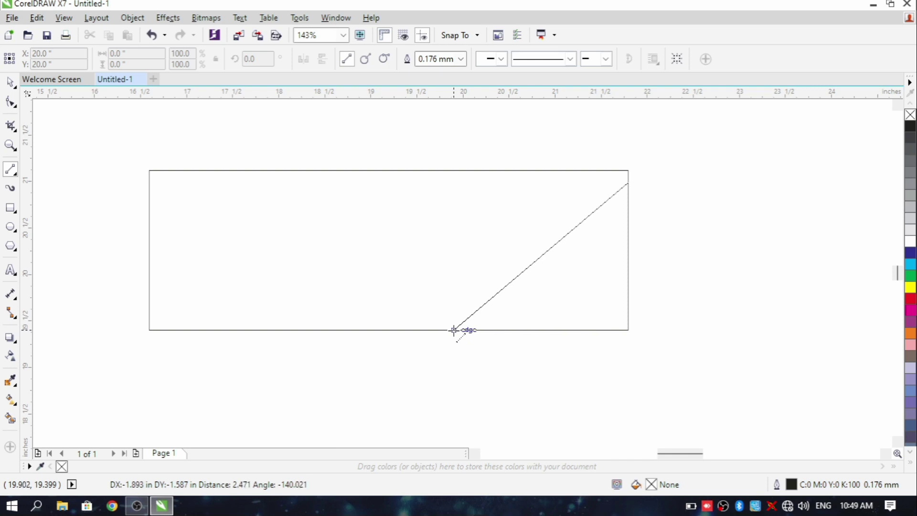
pyautogui.press('F10')
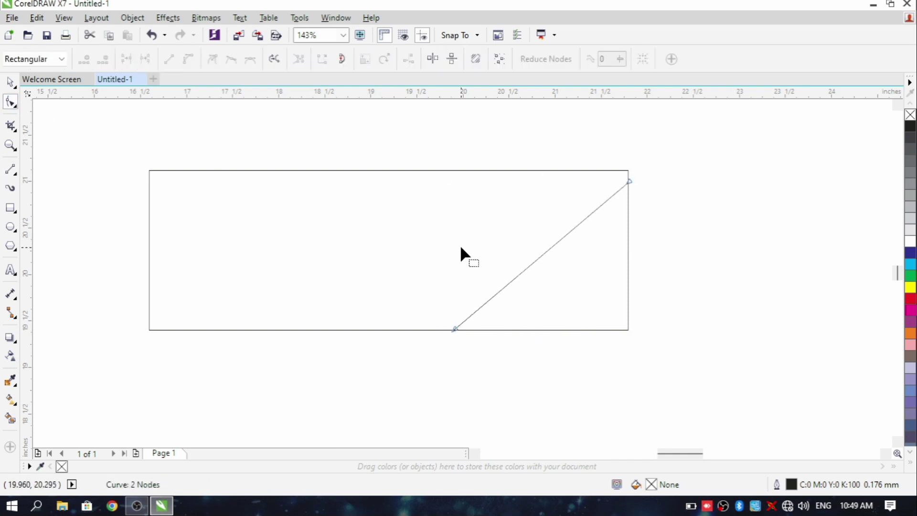
pyautogui.click(534, 262)
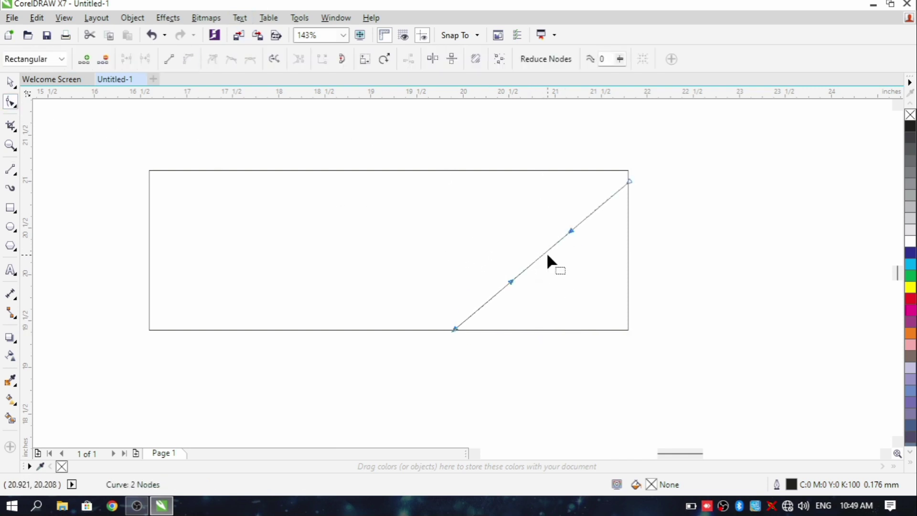
pyautogui.moveTo(543, 255); pyautogui.dragTo(509, 213)
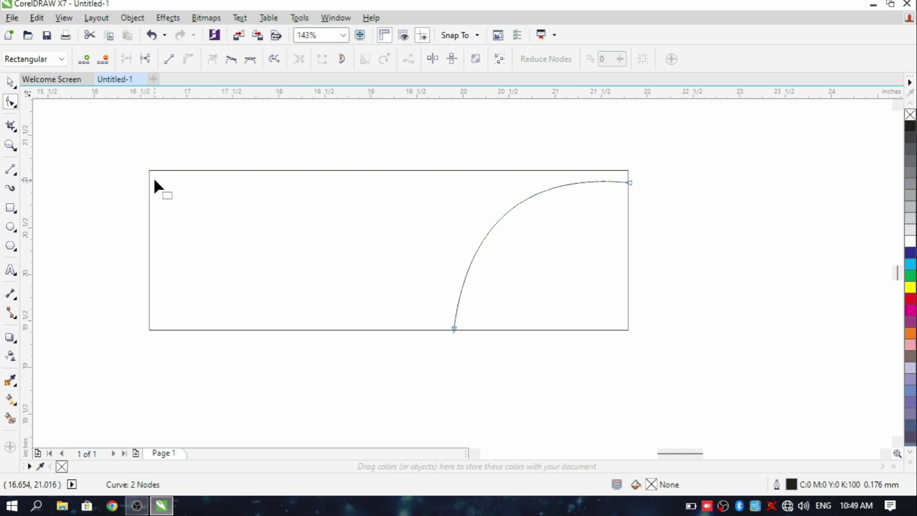
# Draw a line about 1.8" long from the rectangle's bottom edge to its top edge, convert it to a curve and bow it rightward.
pyautogui.click(10, 169)
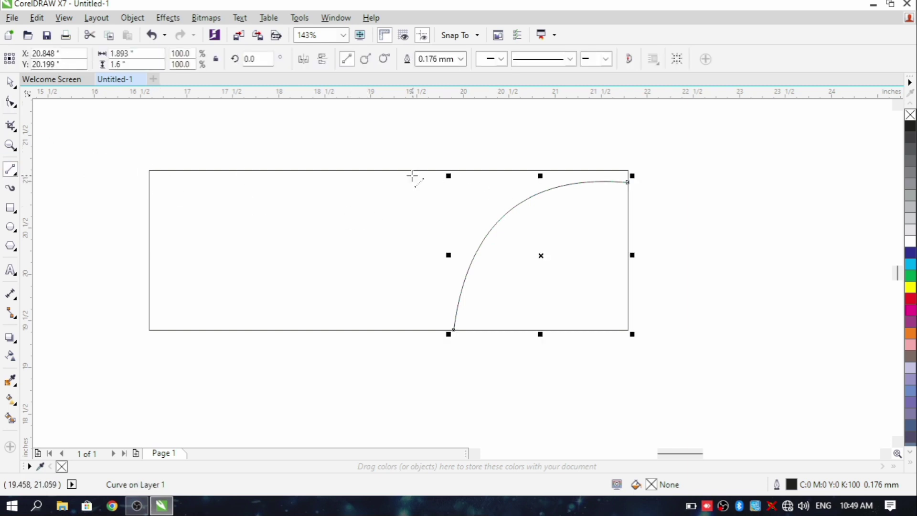
pyautogui.click(371, 330)
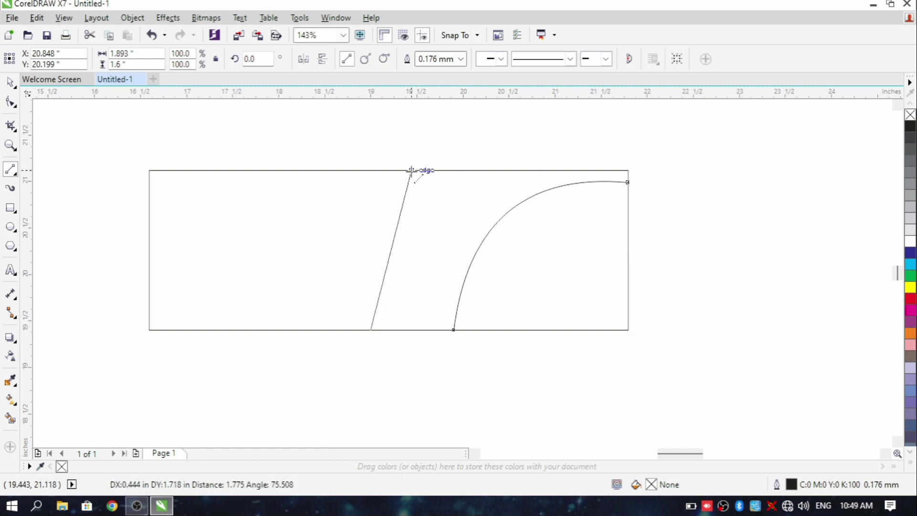
pyautogui.click(416, 170)
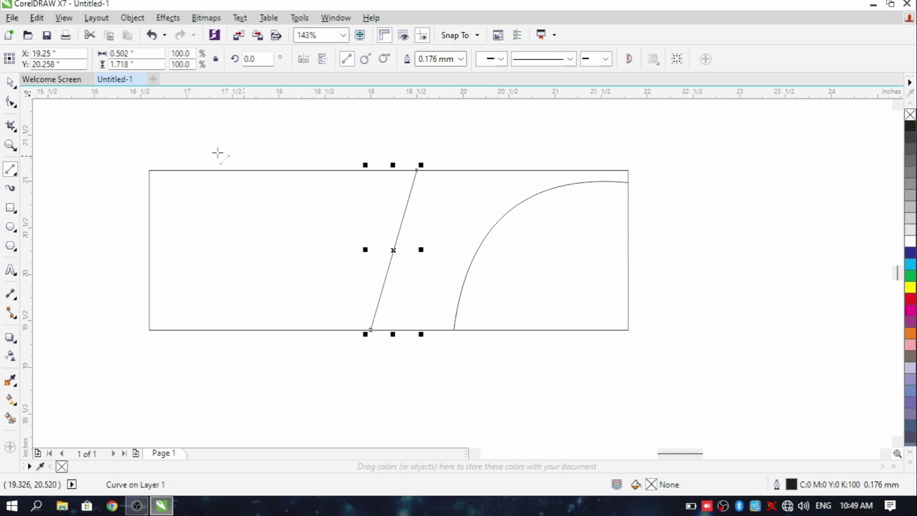
pyautogui.press('F10')
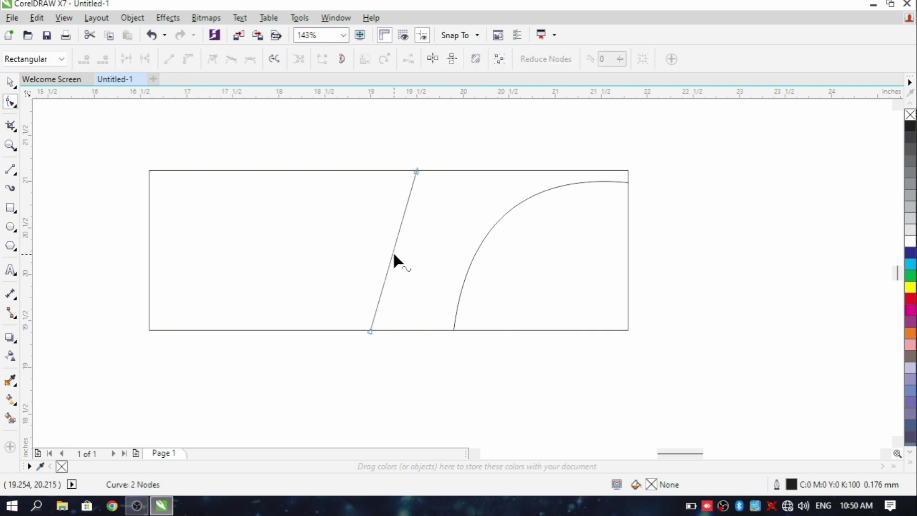
pyautogui.click(393, 251)
pyautogui.click(189, 59)
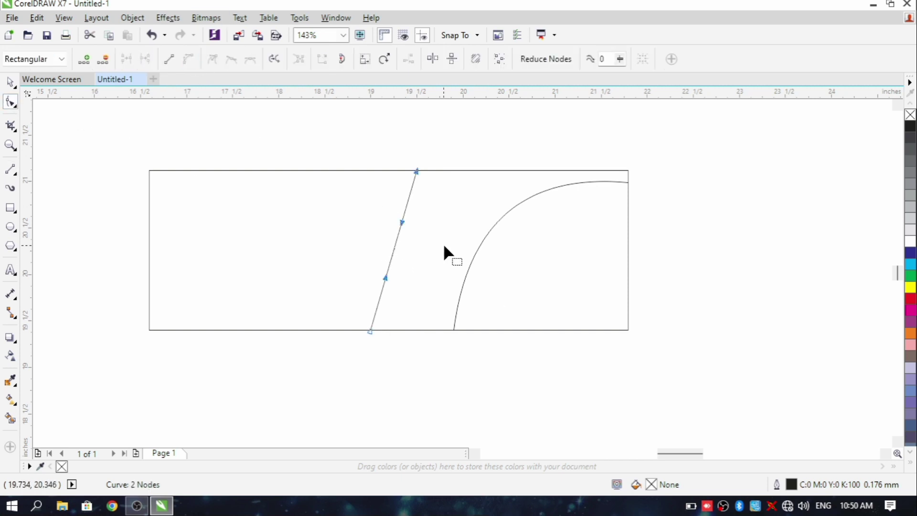
pyautogui.moveTo(395, 246); pyautogui.dragTo(427, 243)
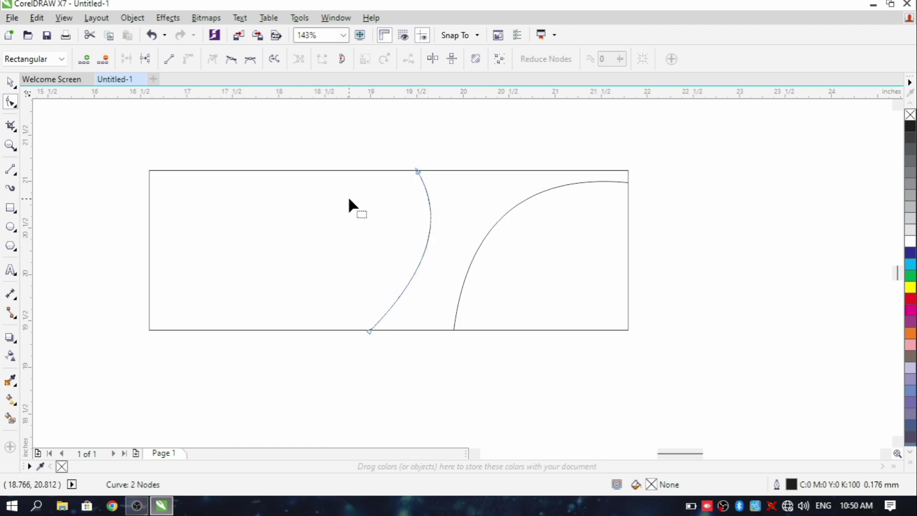
# Draw a third line from the rectangle's top edge across the second curve to the large arc and bow it toward the lower left.
pyautogui.click(16, 169)
pyautogui.click(381, 171)
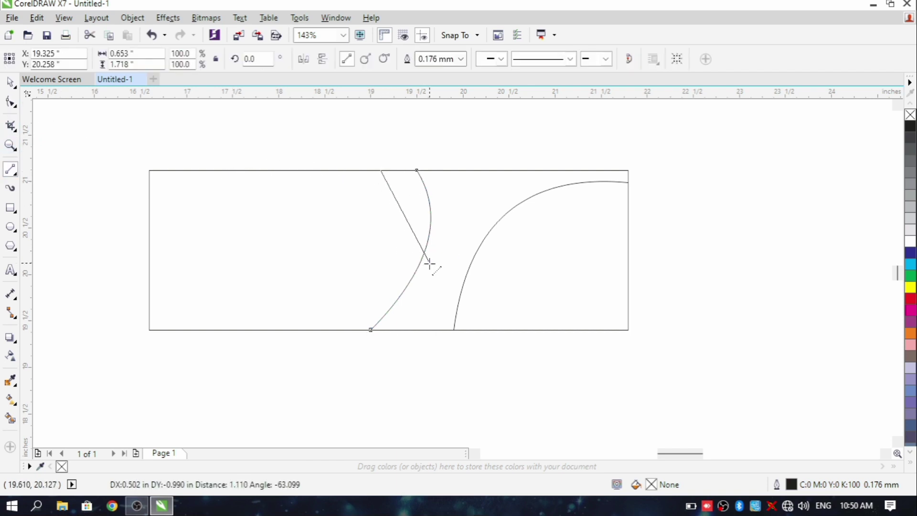
pyautogui.click(461, 287)
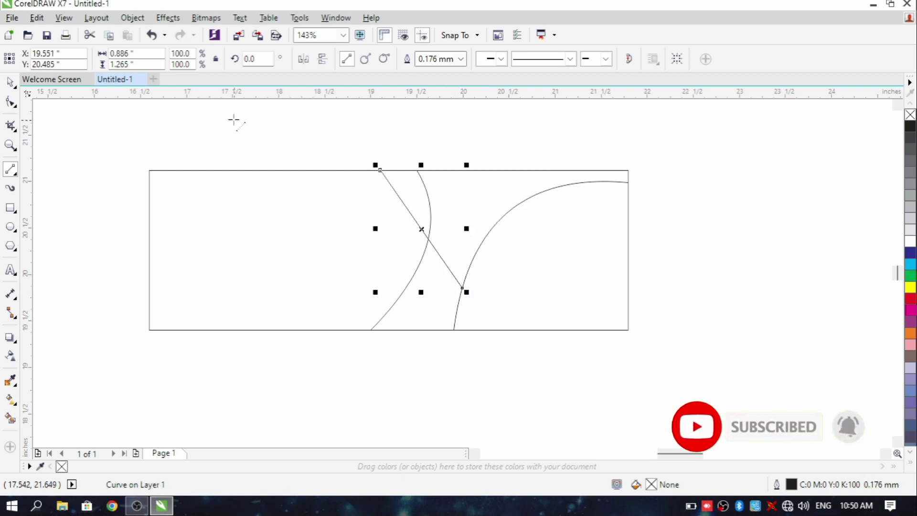
pyautogui.click(10, 102)
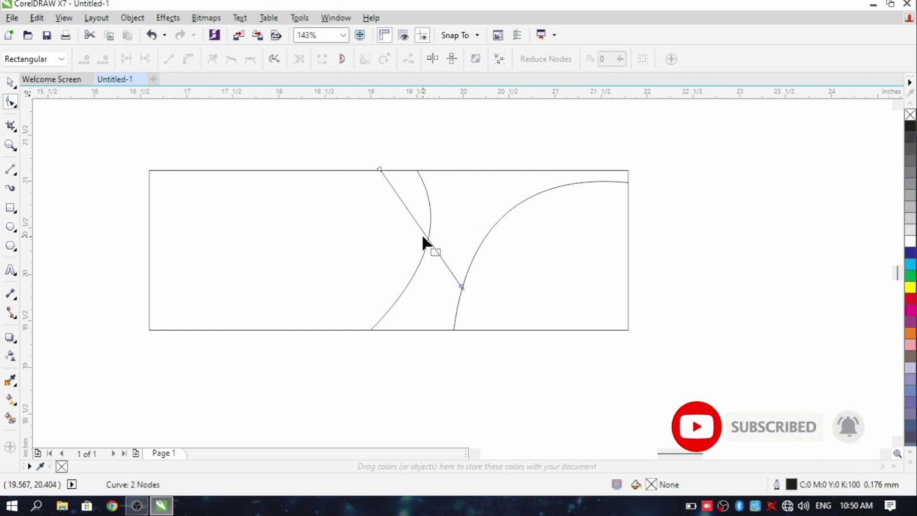
pyautogui.click(423, 234)
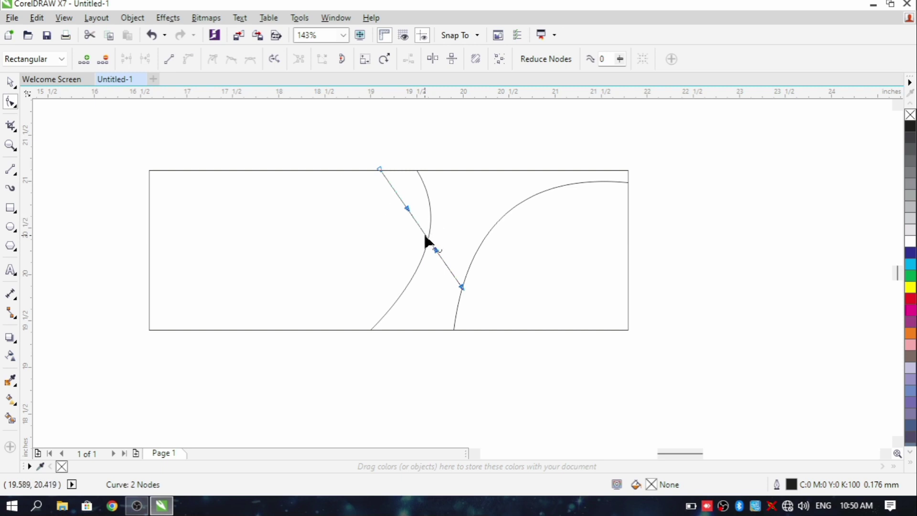
pyautogui.moveTo(424, 236); pyautogui.dragTo(405, 254)
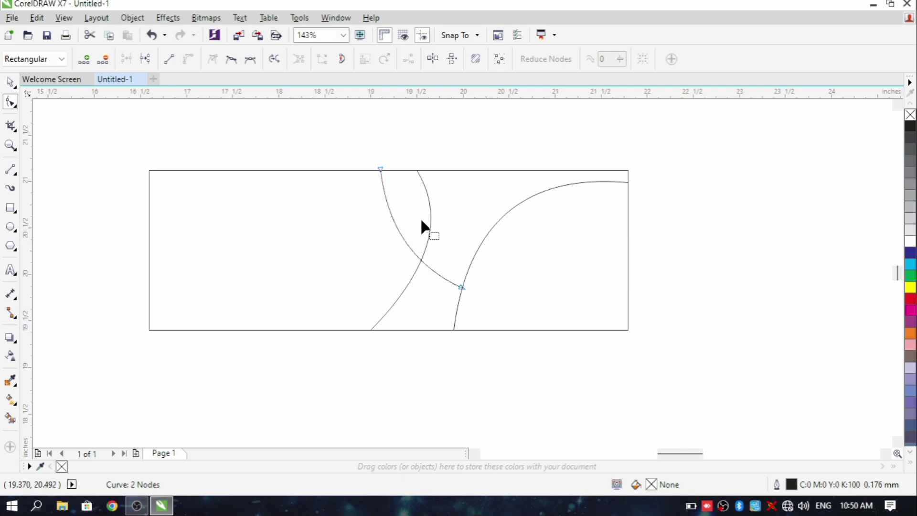
pyautogui.click(438, 150)
# Smart-fill all five enclosed regions of the rectangle with the blue-grey colour C40 M20 Y0 K40.
pyautogui.click(9, 400)
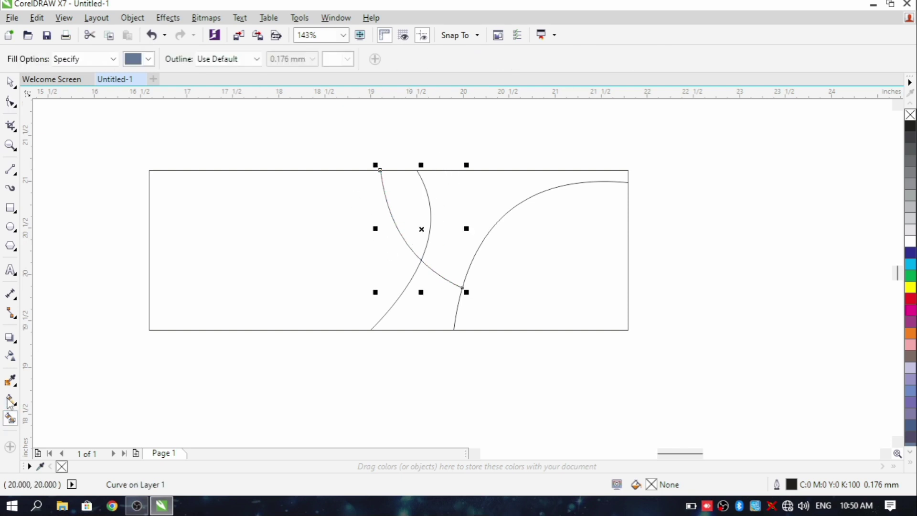
pyautogui.click(408, 199)
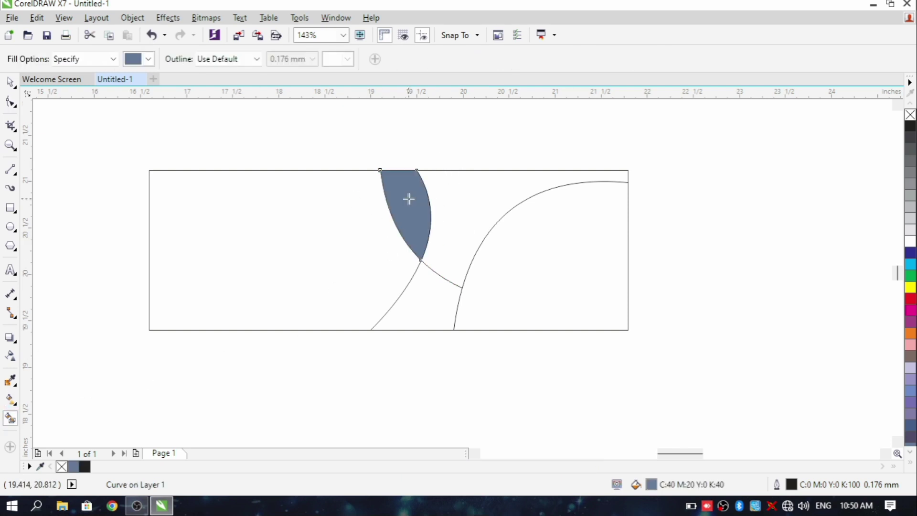
pyautogui.click(457, 200)
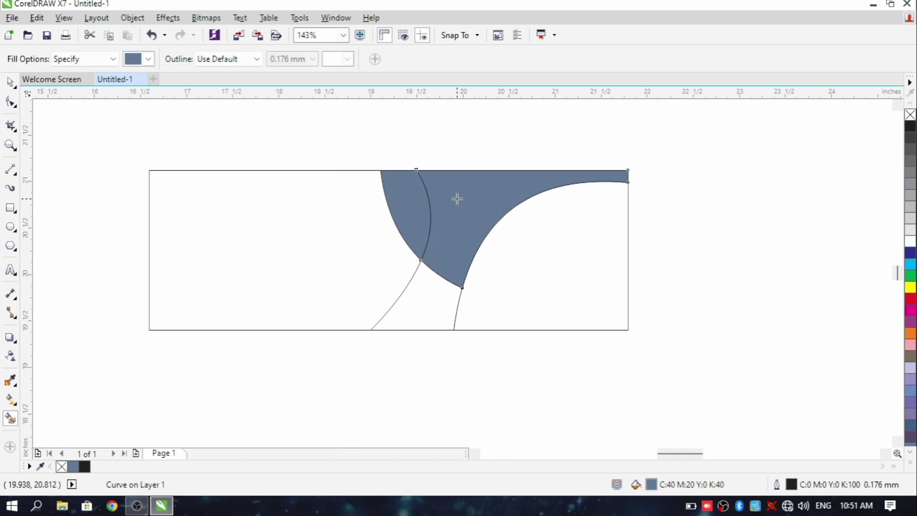
pyautogui.click(433, 281)
pyautogui.click(523, 289)
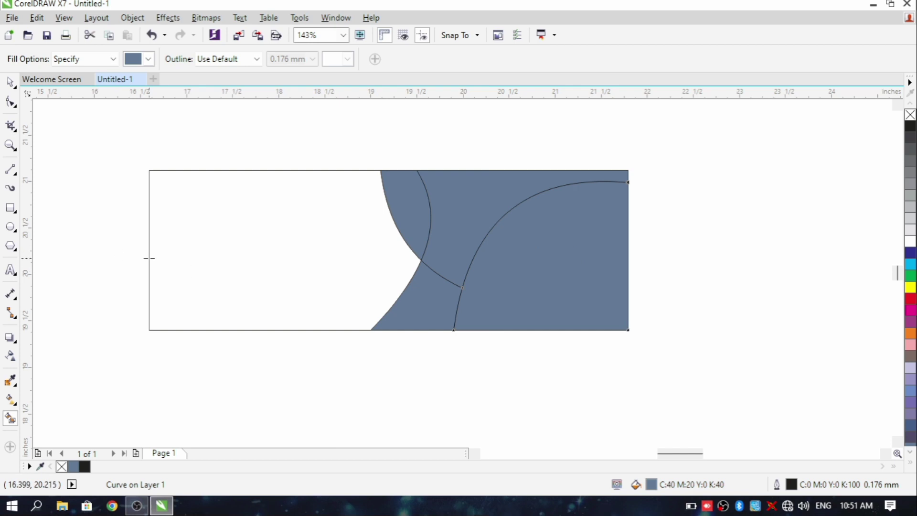
pyautogui.click(242, 259)
# Recolour the large left region white and the small lens-shaped region at the top Light Yellow (C0 M0 Y60 K0).
pyautogui.press('space')
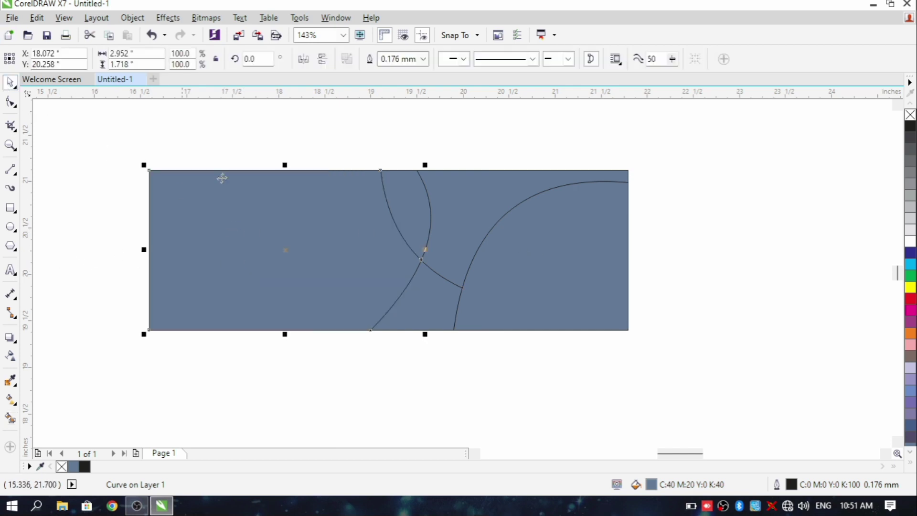
pyautogui.click(251, 188)
pyautogui.click(911, 239)
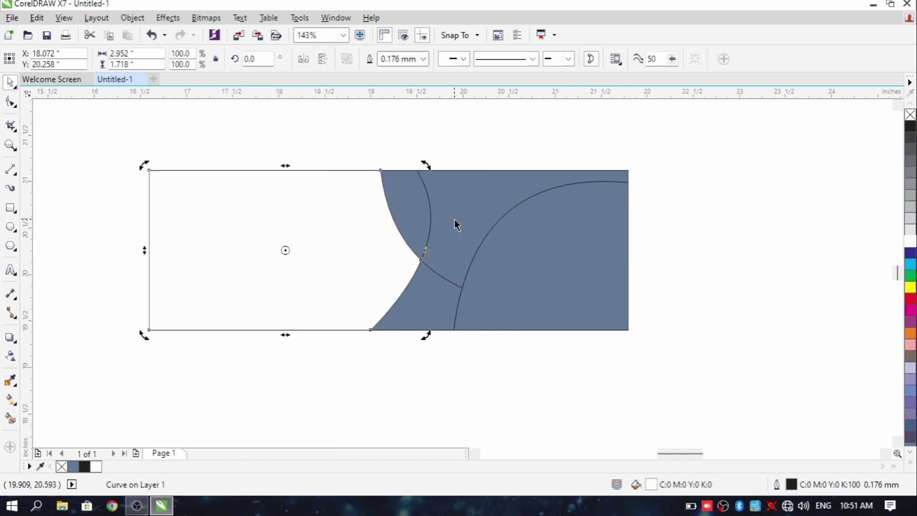
pyautogui.click(412, 212)
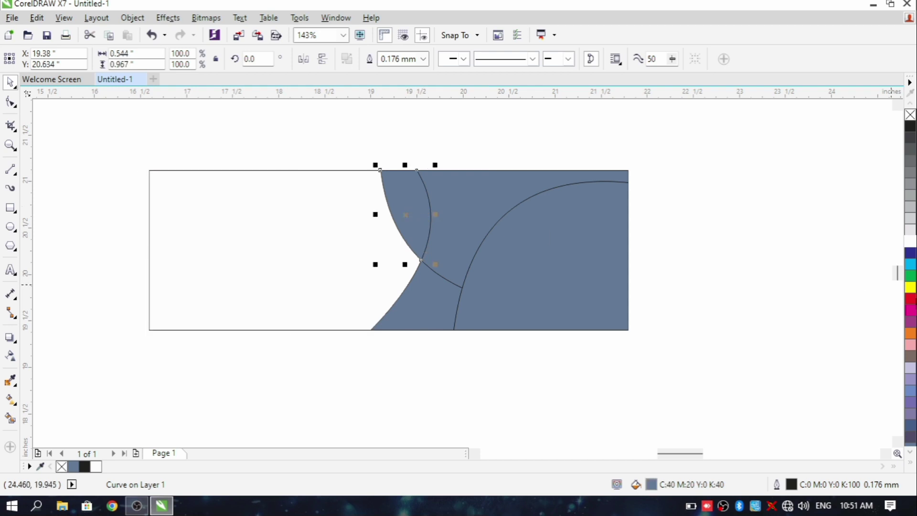
pyautogui.scroll(-3, 909, 346)
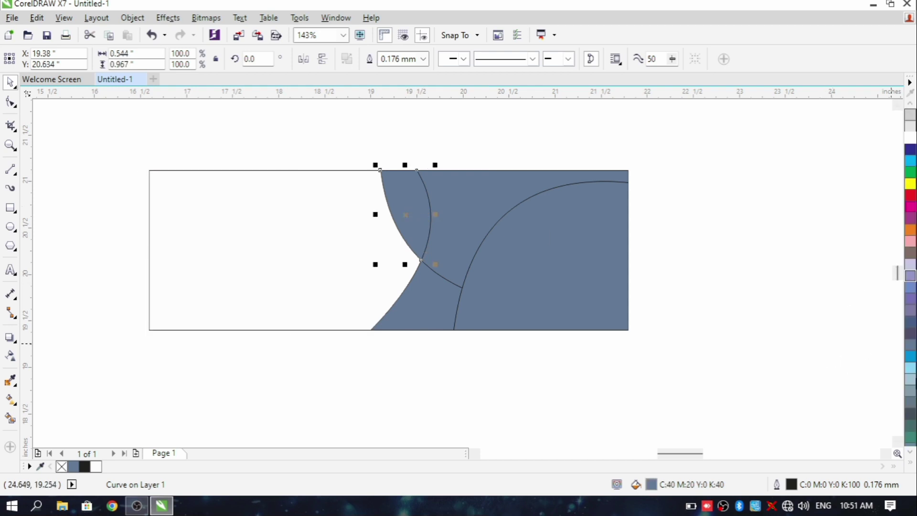
pyautogui.scroll(-8, 910, 345)
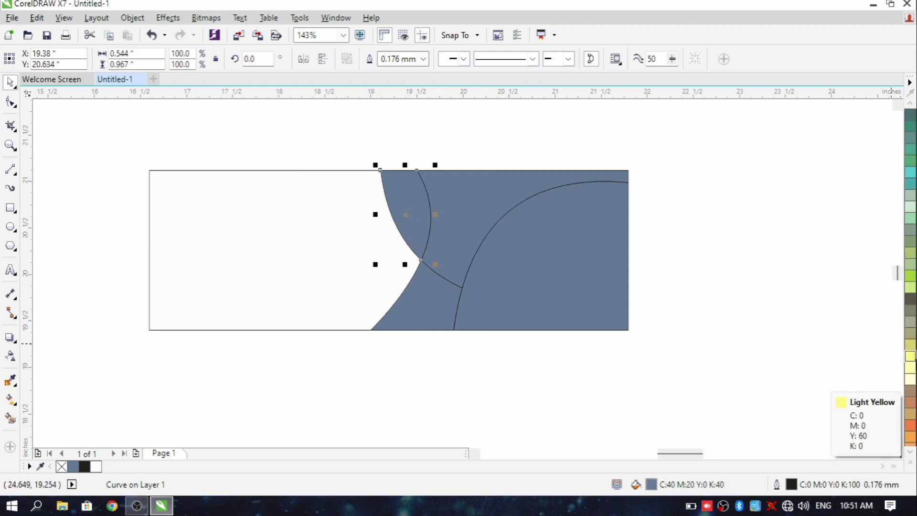
pyautogui.click(910, 356)
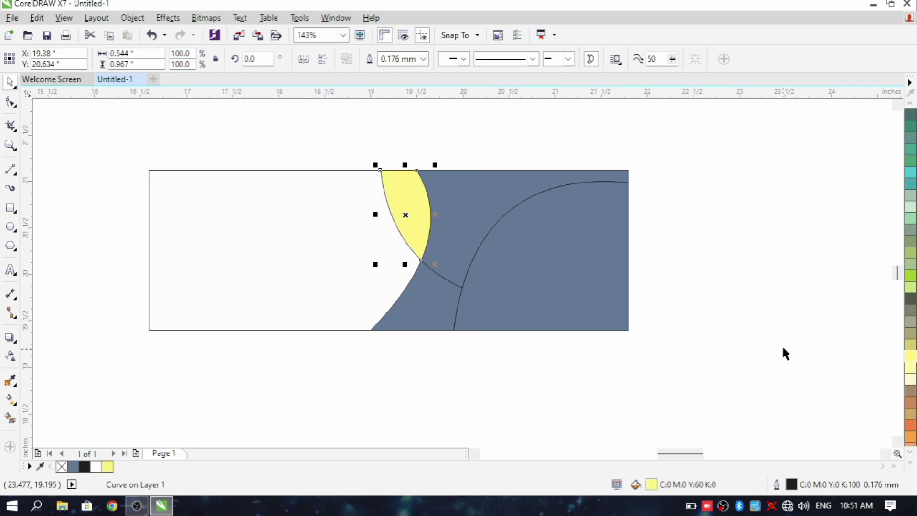
# Fill the upper right region with salmon (C0 M60 Y60 K0) and the small bottom middle region with a lighter salmon.
pyautogui.click(473, 212)
pyautogui.scroll(-5, 910, 396)
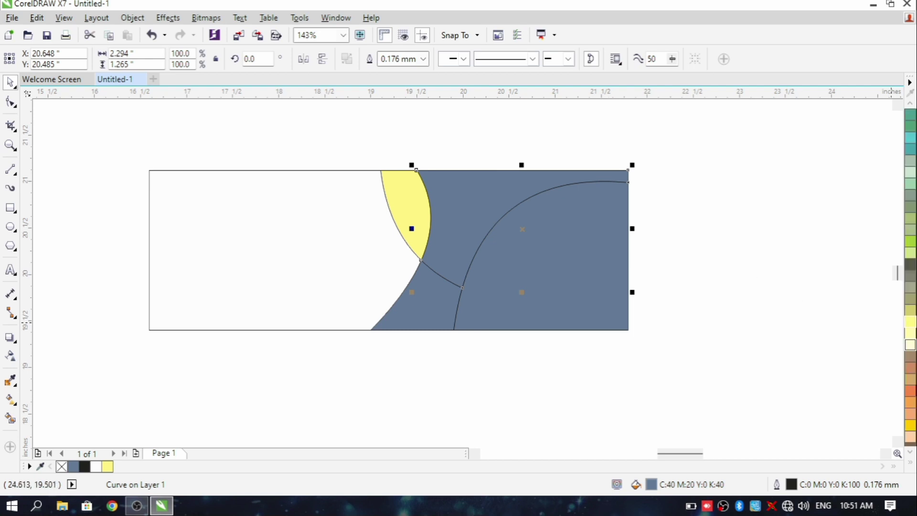
pyautogui.scroll(2, 913, 163)
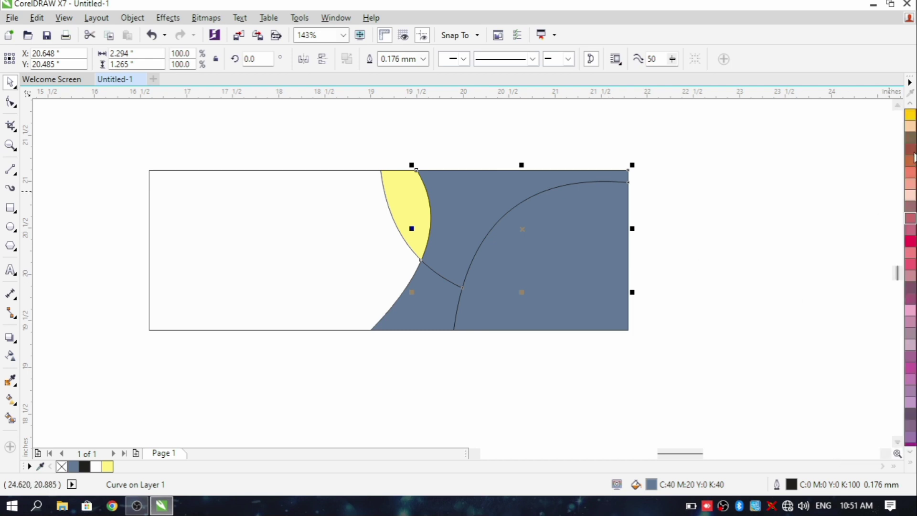
pyautogui.click(912, 176)
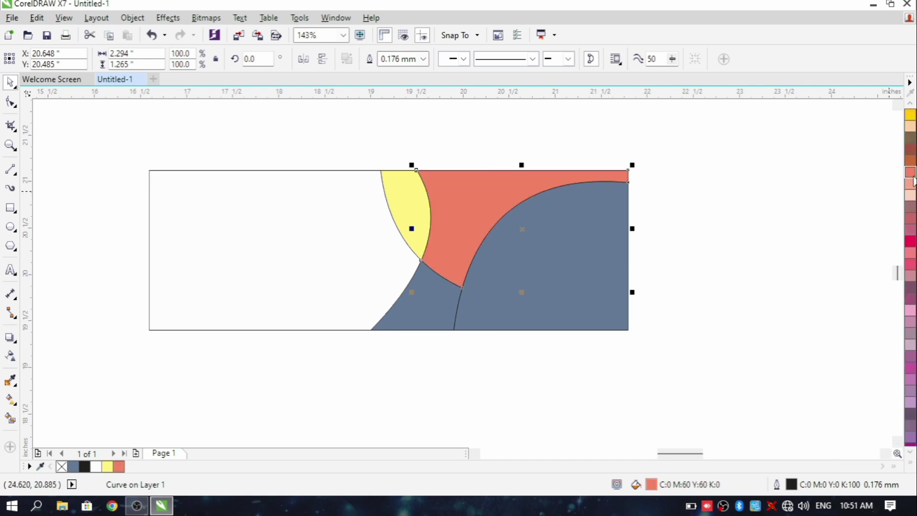
pyautogui.press('Tab')
pyautogui.click(910, 196)
pyautogui.press('Escape')
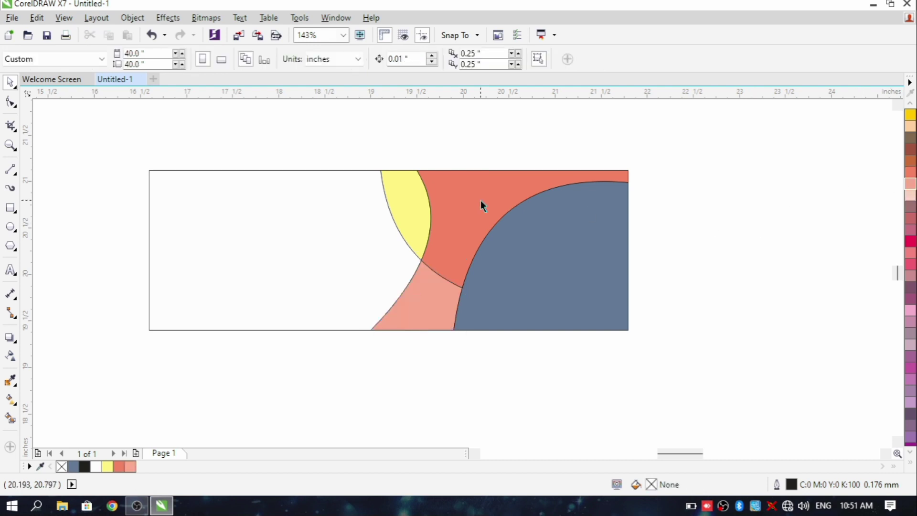
# Fill the large region under the right-hand arc with crimson (C0 M100 Y60 K0).
pyautogui.click(592, 266)
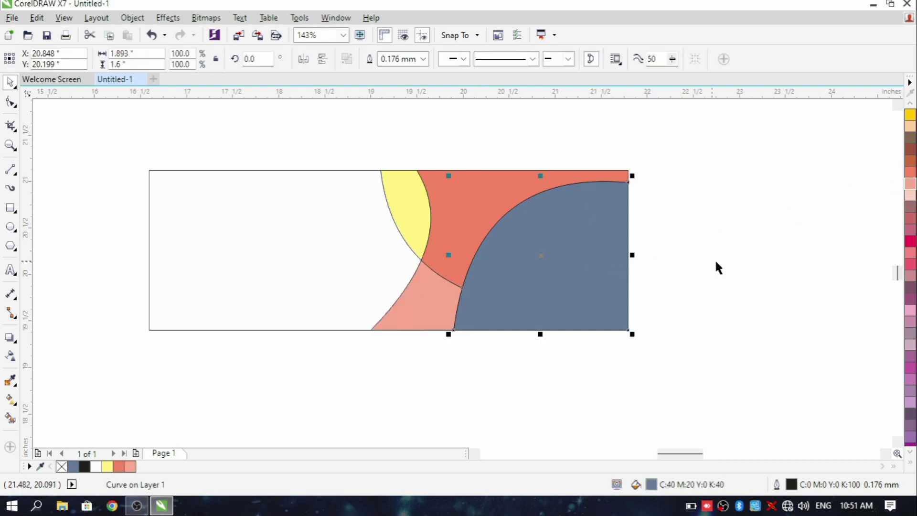
pyautogui.click(911, 241)
pyautogui.press('Escape')
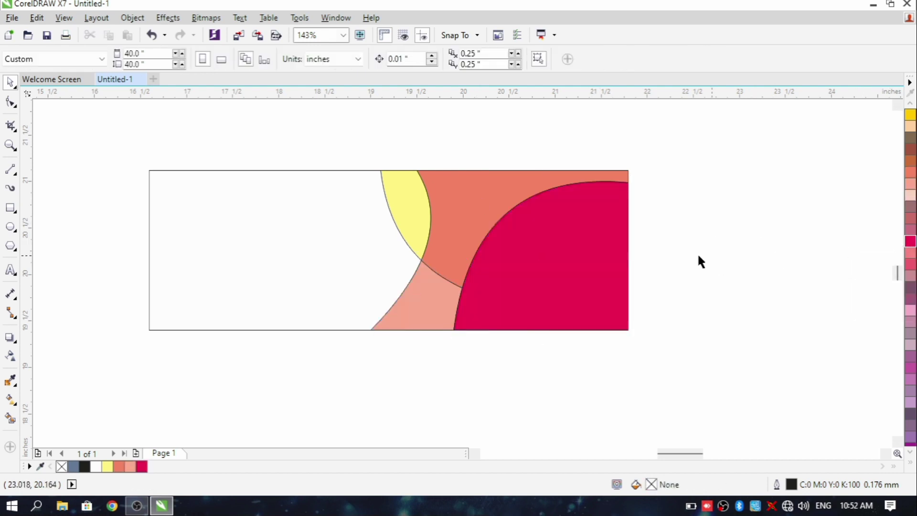
# Recolour the large region under the right-hand arc red (C0 M100 Y100 K0) and deselect it.
pyautogui.click(625, 266)
pyautogui.scroll(-2, 914, 291)
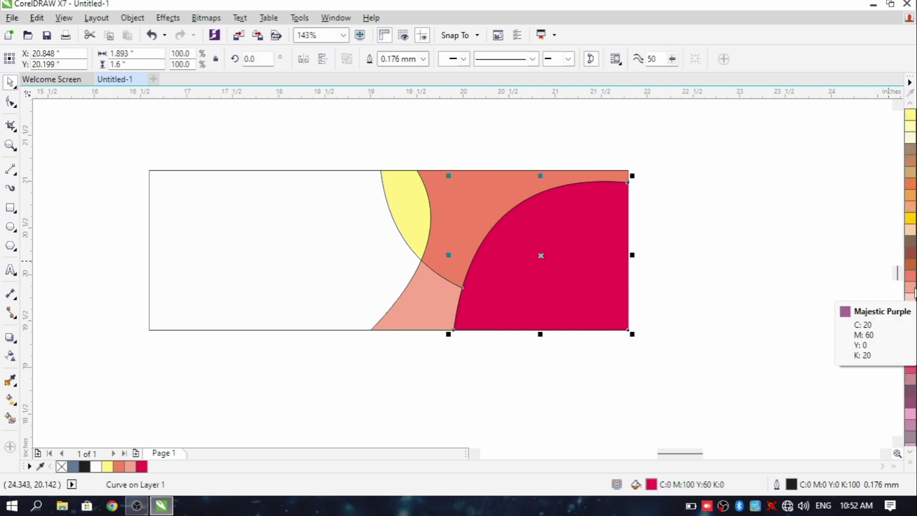
pyautogui.scroll(5, 913, 291)
pyautogui.click(904, 163)
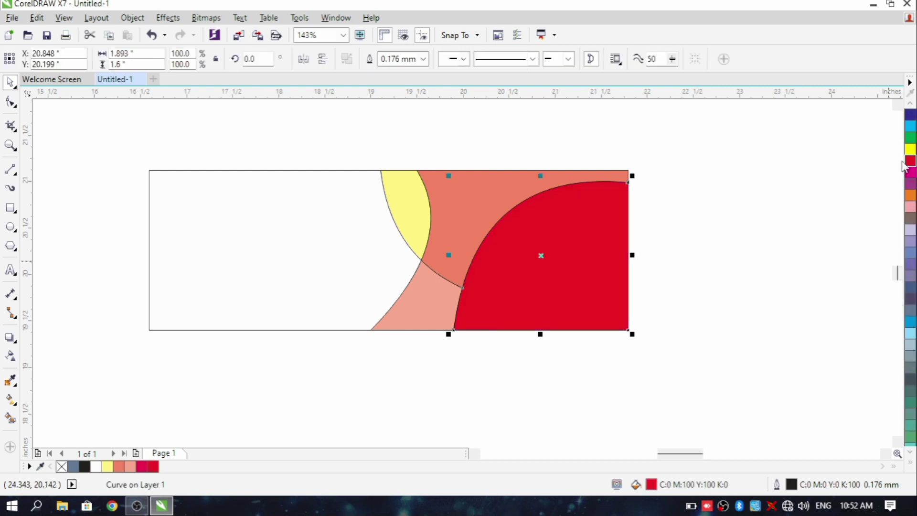
pyautogui.scroll(3, 911, 215)
pyautogui.press('Escape')
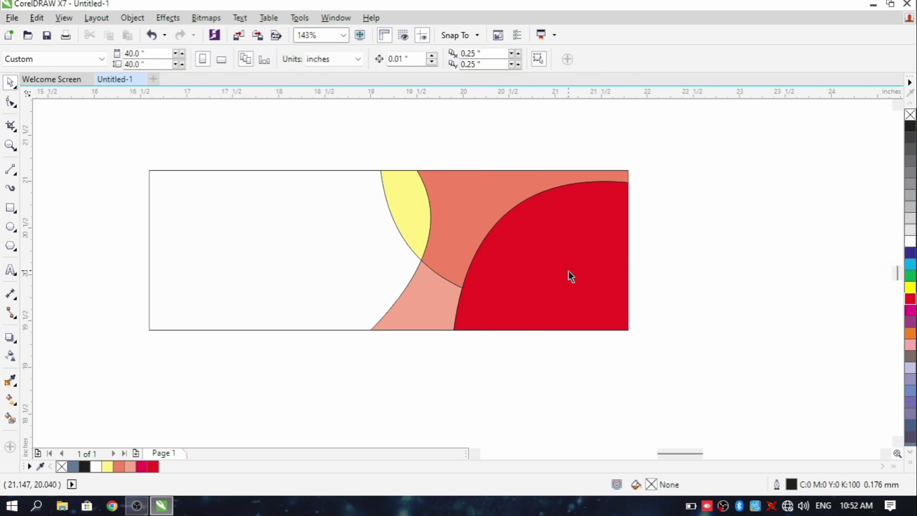
# Apply a linear fountain fill to the red region under the right-hand arc, running from red at the right edge to white at the left.
pyautogui.click(568, 270)
pyautogui.press('g')
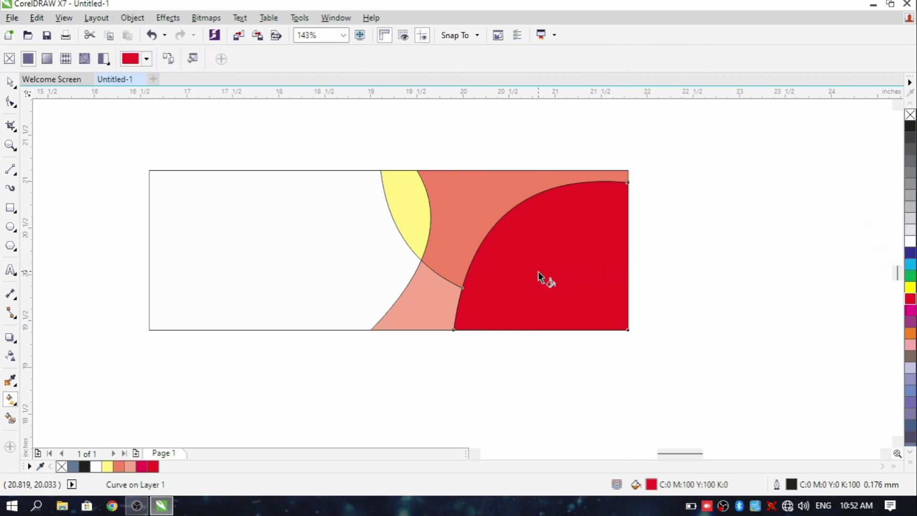
pyautogui.moveTo(735, 270); pyautogui.dragTo(553, 272)
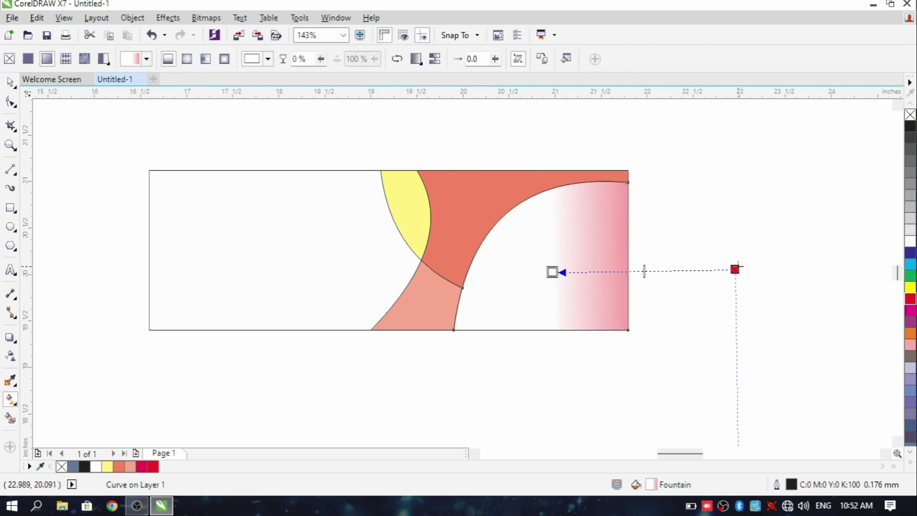
pyautogui.moveTo(736, 270); pyautogui.dragTo(641, 273)
pyautogui.moveTo(553, 272); pyautogui.dragTo(476, 293)
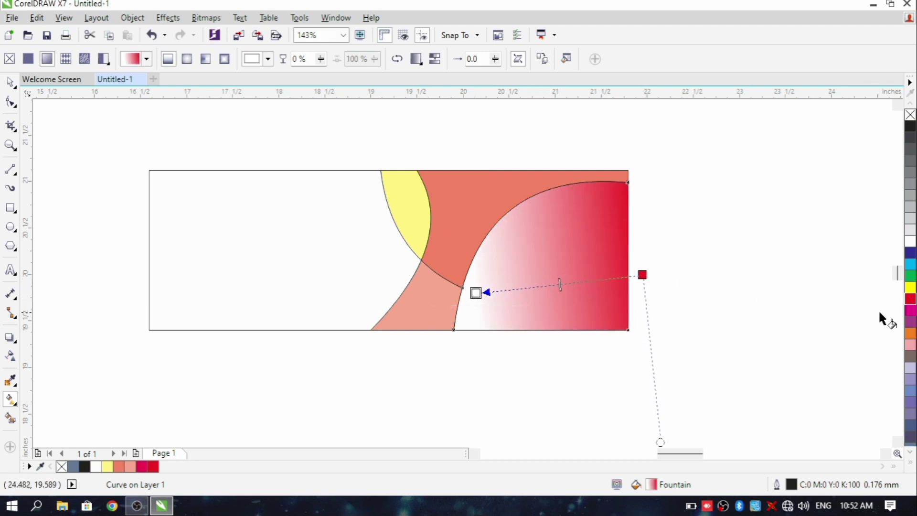
# Recolour the white end of the red region's gradient pale orange and extend that end slightly toward the region's lower left edge.
pyautogui.scroll(-5, 911, 322)
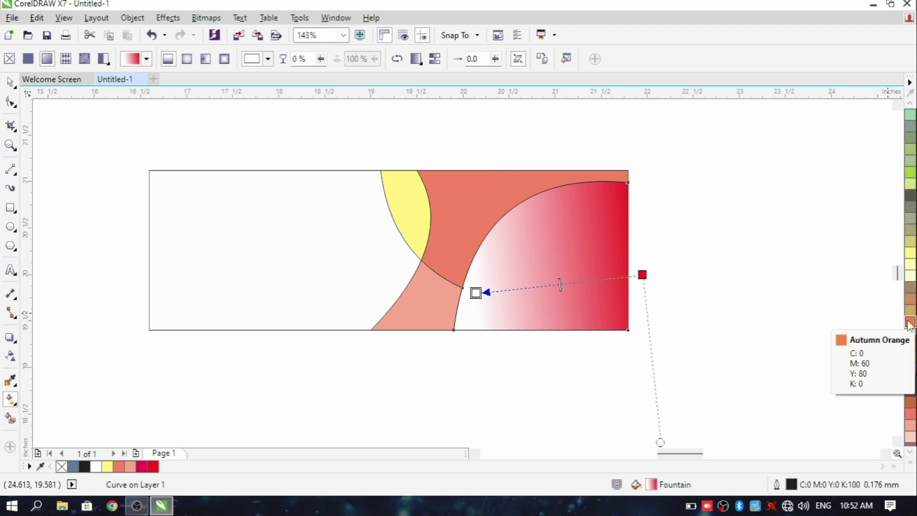
pyautogui.click(911, 324)
pyautogui.scroll(-3, 910, 328)
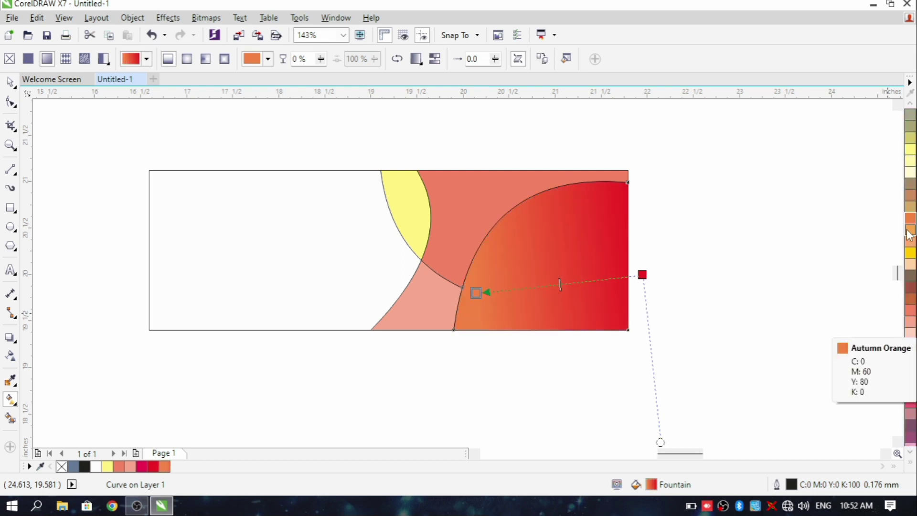
pyautogui.click(911, 241)
pyautogui.moveTo(477, 292); pyautogui.dragTo(465, 307)
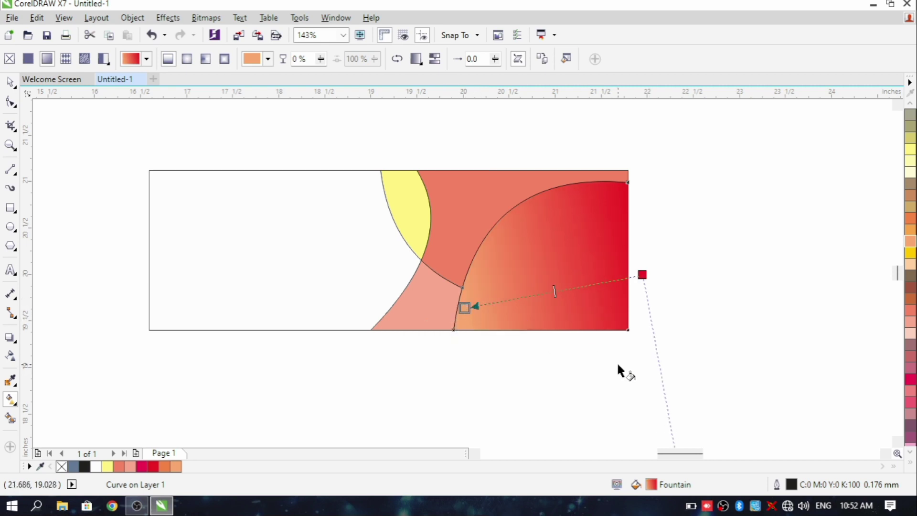
pyautogui.moveTo(642, 275); pyautogui.dragTo(619, 277)
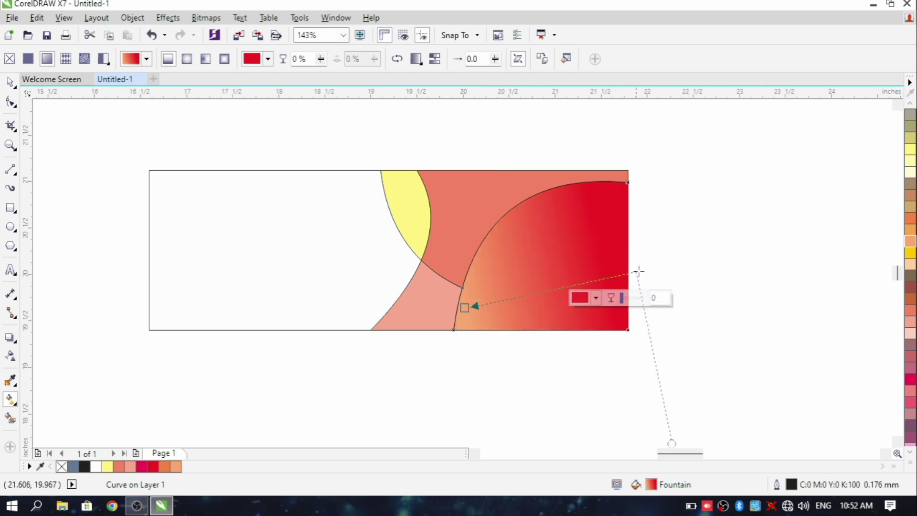
pyautogui.hotkey('ctrl', 'z')
# Give the bottom middle region a linear gradient from Autumn Orange (C0 M60 Y80 K0) on its left to pale orange on its right.
pyautogui.press('d')
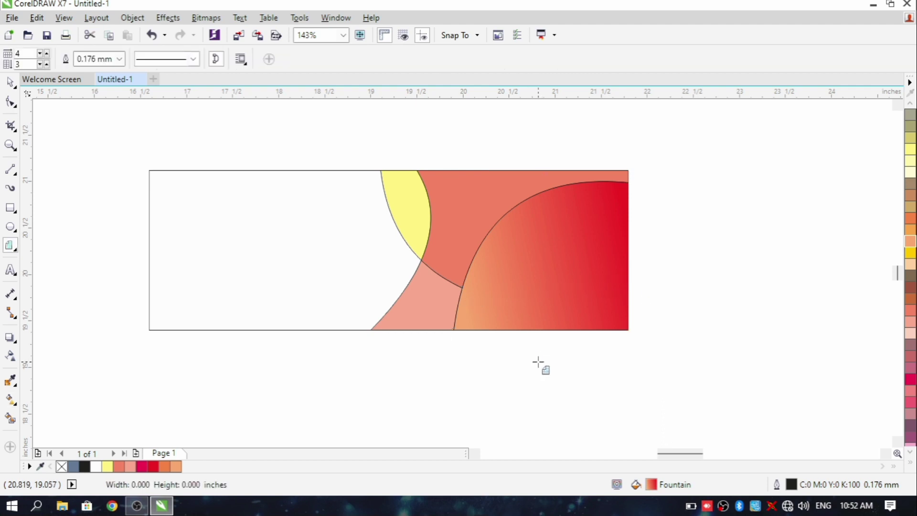
pyautogui.click(423, 301)
pyautogui.press('g')
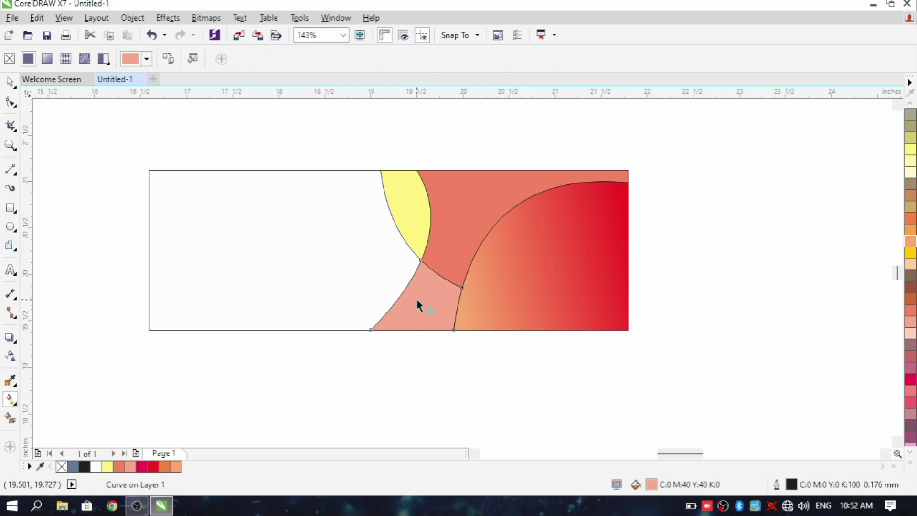
pyautogui.moveTo(410, 305); pyautogui.dragTo(475, 311)
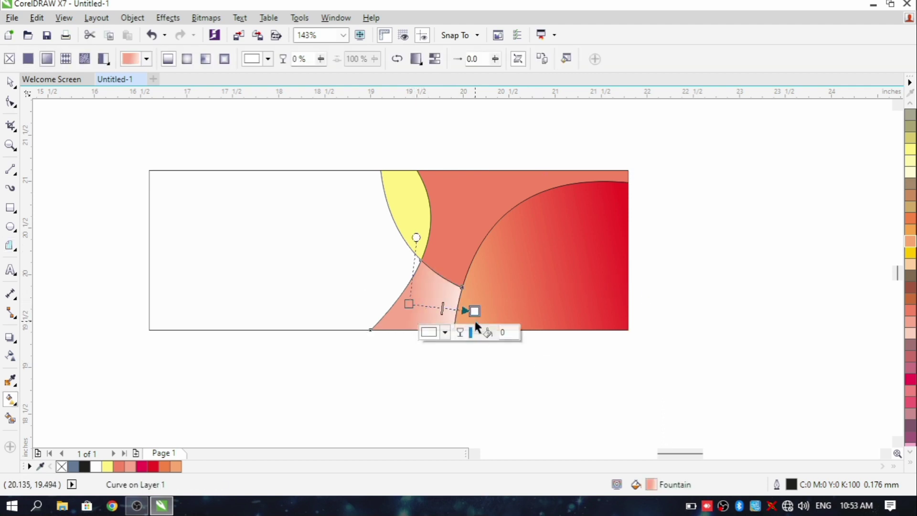
pyautogui.click(911, 241)
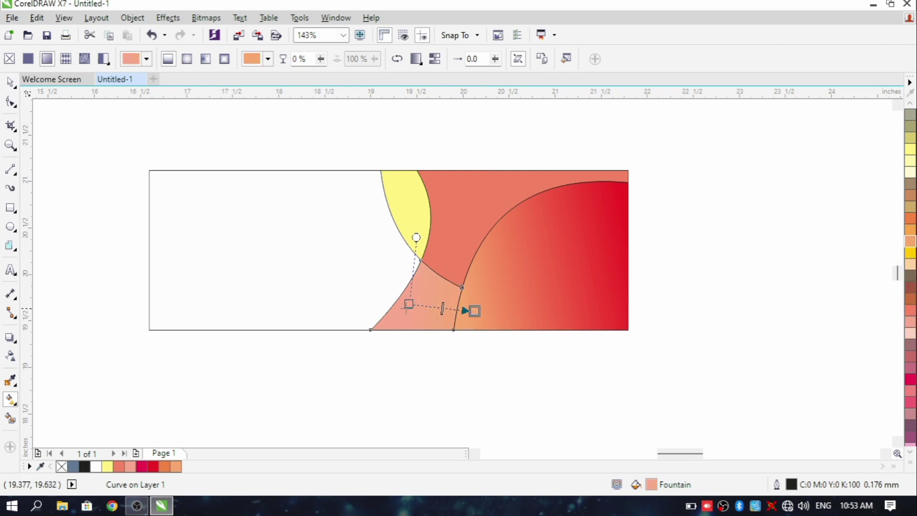
pyautogui.click(409, 304)
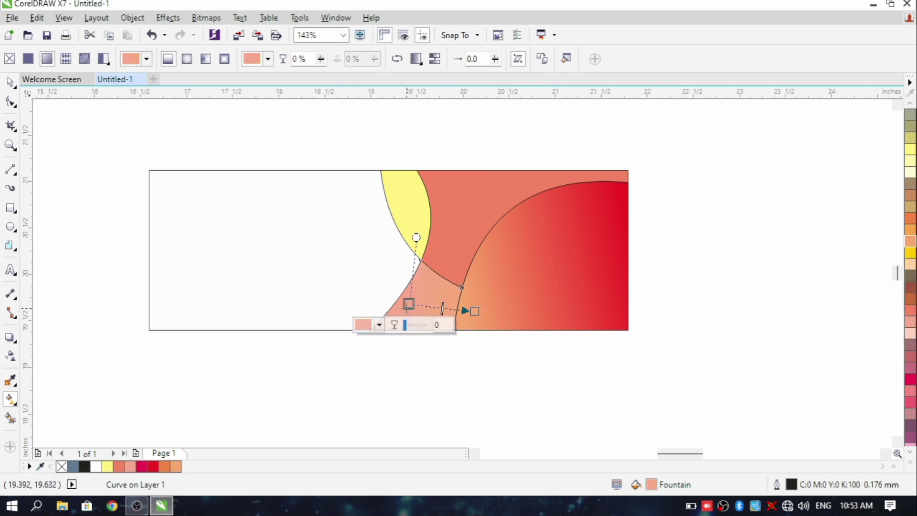
pyautogui.click(911, 220)
pyautogui.click(783, 229)
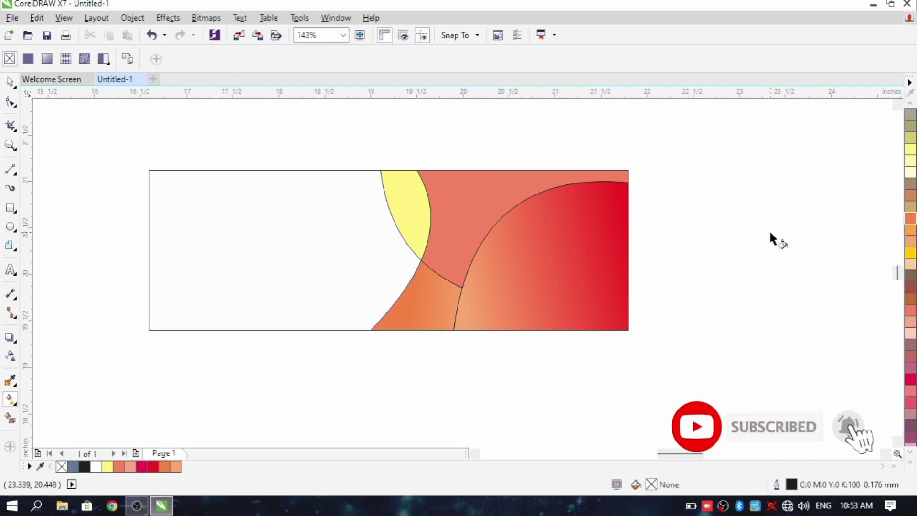
# Apply a linear fountain fill to the upper right salmon region, running downward from salmon above its top edge to white.
pyautogui.click(440, 240)
pyautogui.click(440, 305)
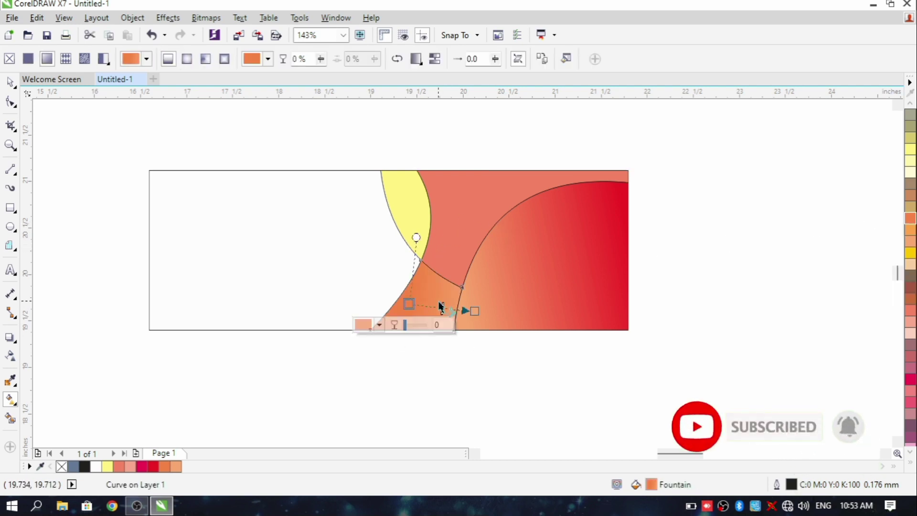
pyautogui.press('space')
pyautogui.click(507, 200)
pyautogui.press('F10')
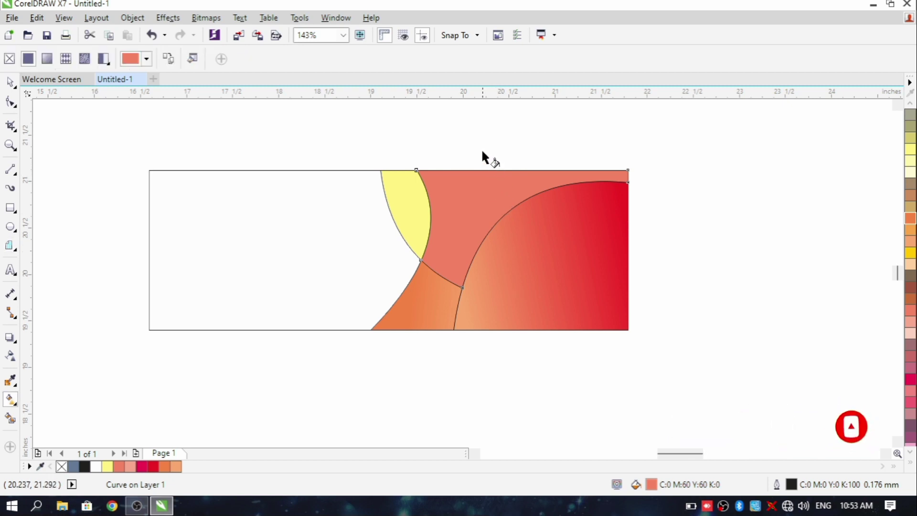
pyautogui.moveTo(473, 136); pyautogui.dragTo(461, 245)
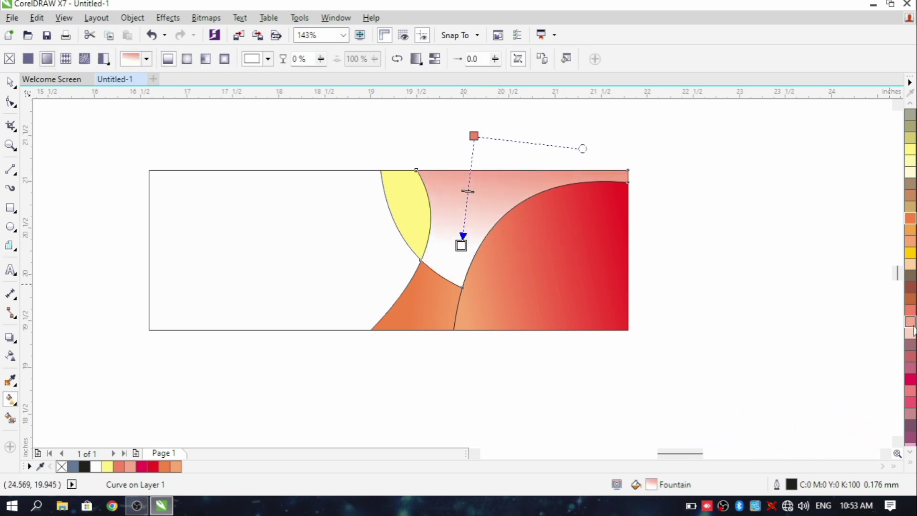
# Try brown, Mint Green and Yellow (C0 M0 Y100 K0) as the end colour of the upper right region's gradient.
pyautogui.click(907, 299)
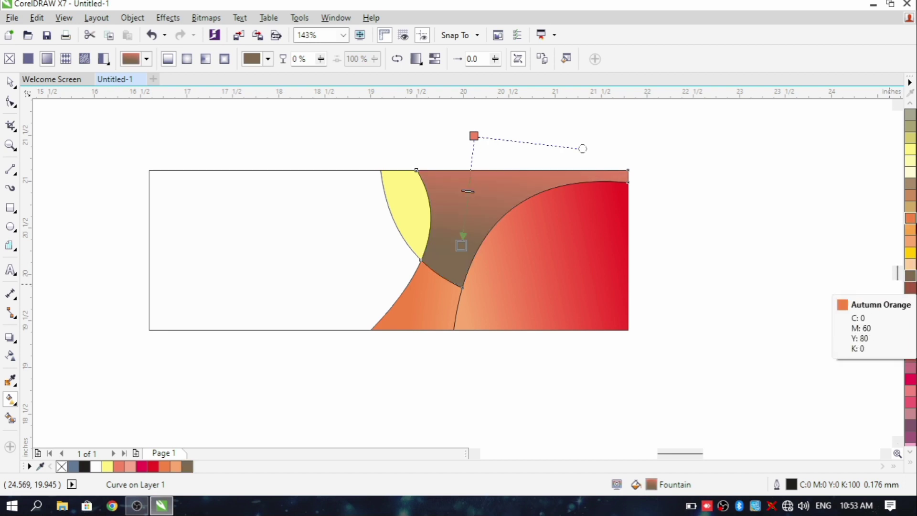
pyautogui.scroll(3, 910, 296)
pyautogui.click(910, 152)
pyautogui.scroll(3, 910, 152)
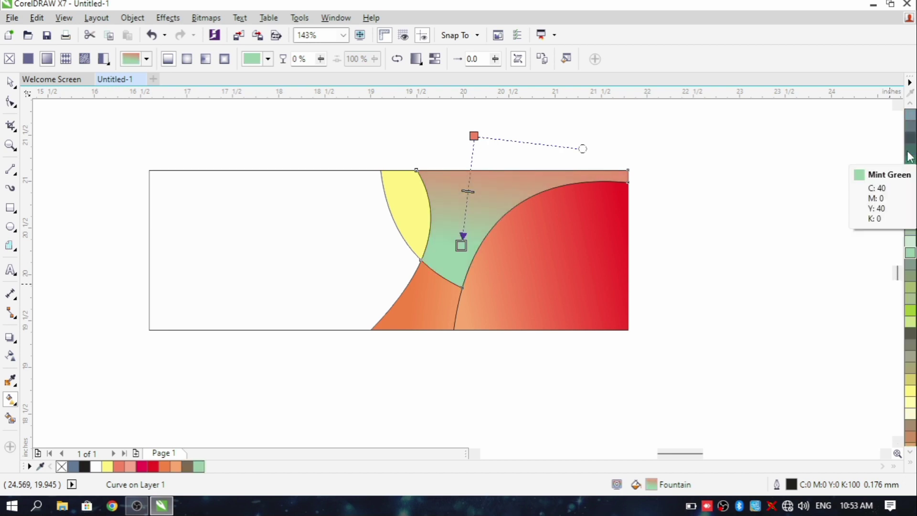
pyautogui.click(910, 152)
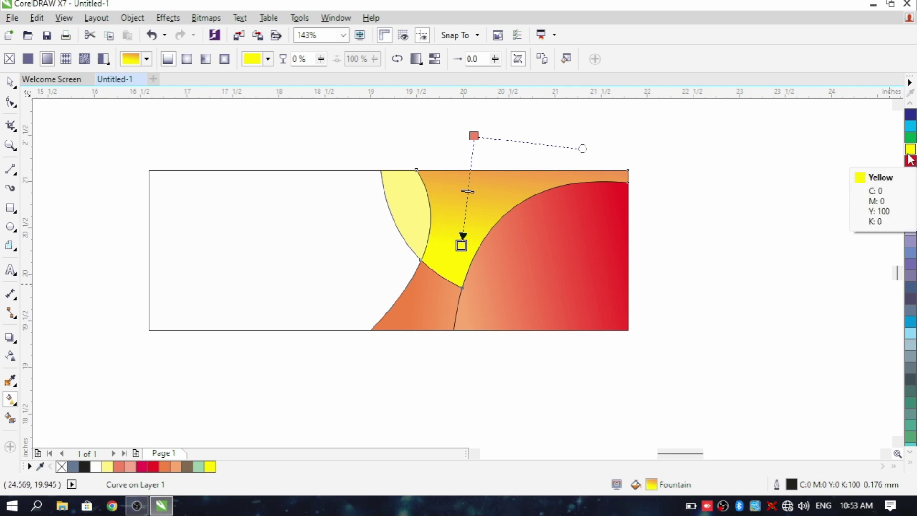
# Set the upper right gradient's end colour to light yellow and move its salmon start inside the region beside the lens shape.
pyautogui.scroll(3, 911, 335)
pyautogui.scroll(-5, 911, 303)
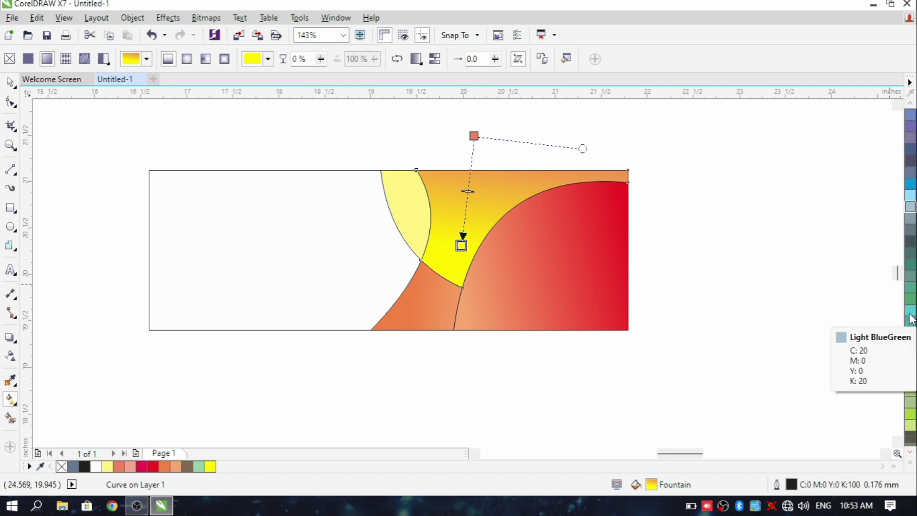
pyautogui.click(911, 187)
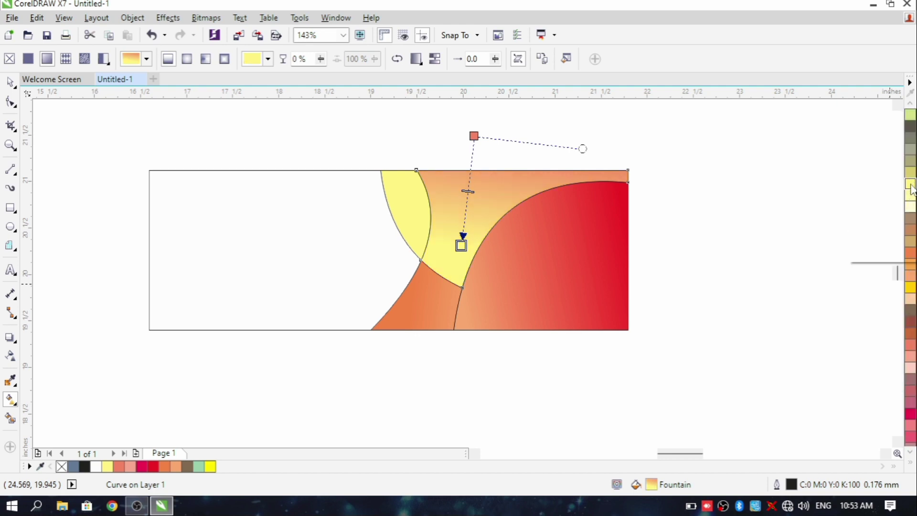
pyautogui.moveTo(474, 136); pyautogui.dragTo(441, 203)
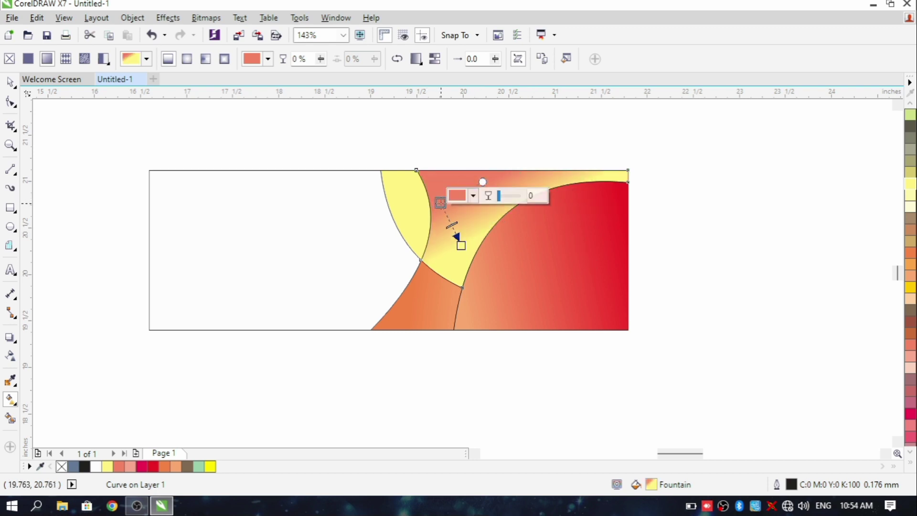
# Give the lens-shaped region a linear gradient running downward from light yellow above its top edge to light brown.
pyautogui.click(415, 191)
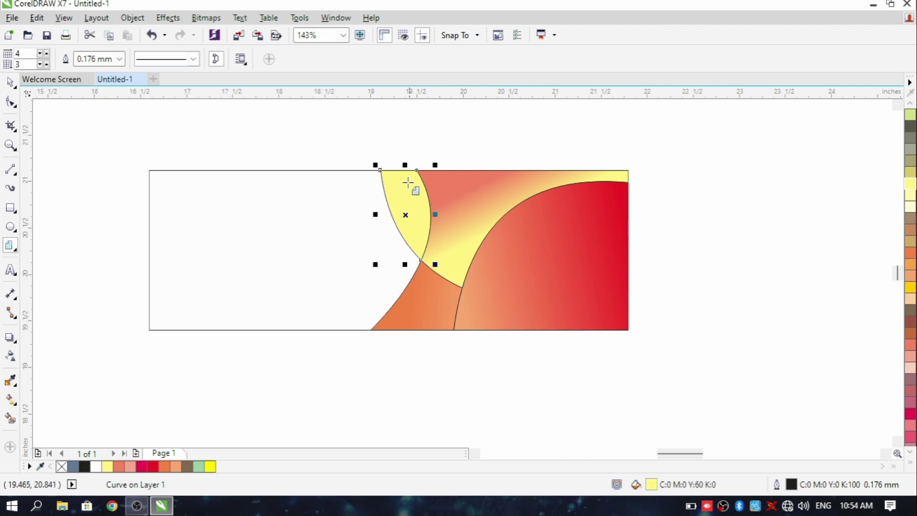
pyautogui.moveTo(384, 135); pyautogui.dragTo(409, 200)
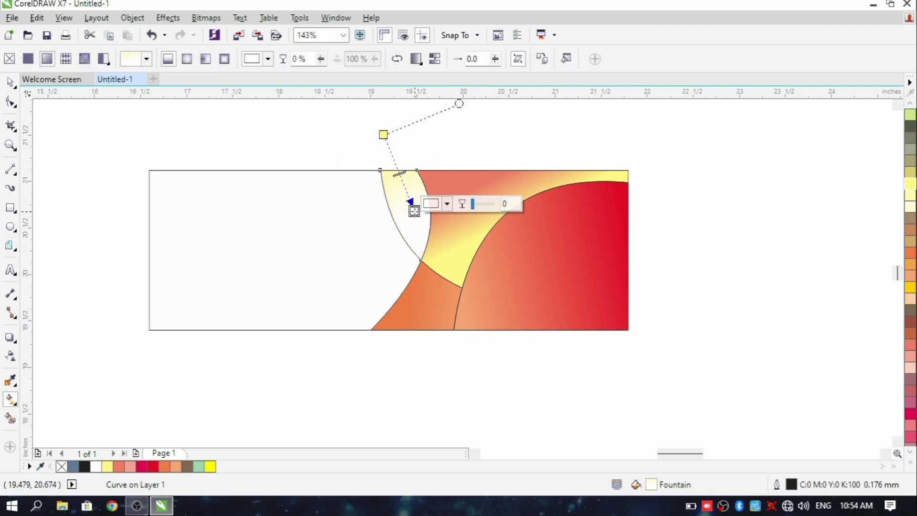
pyautogui.click(911, 231)
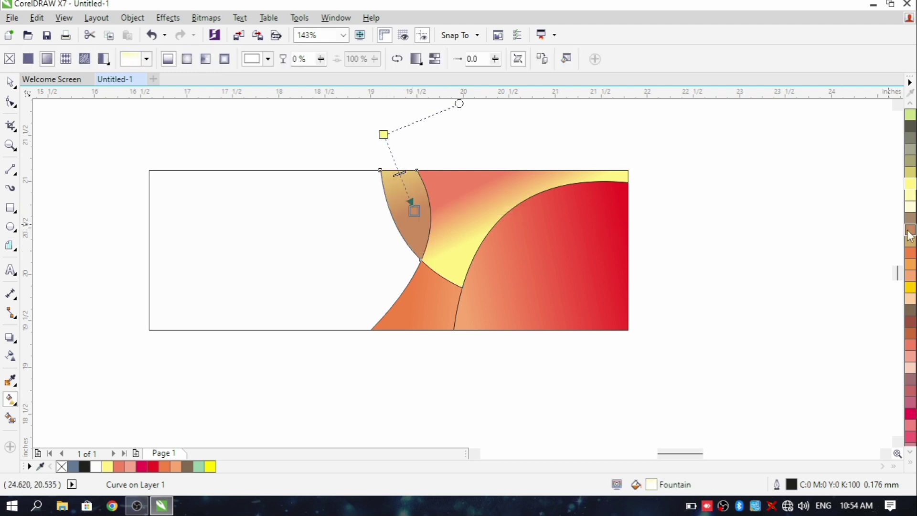
pyautogui.click(439, 128)
pyautogui.click(413, 179)
pyautogui.press('m')
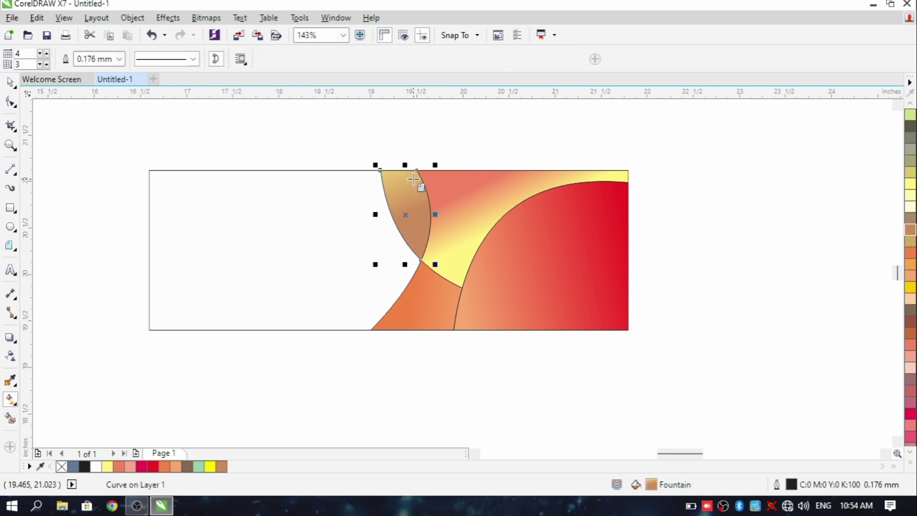
pyautogui.press('d')
pyautogui.moveTo(74, 128); pyautogui.dragTo(140, 205)
pyautogui.hotkey('ctrl', 'z')
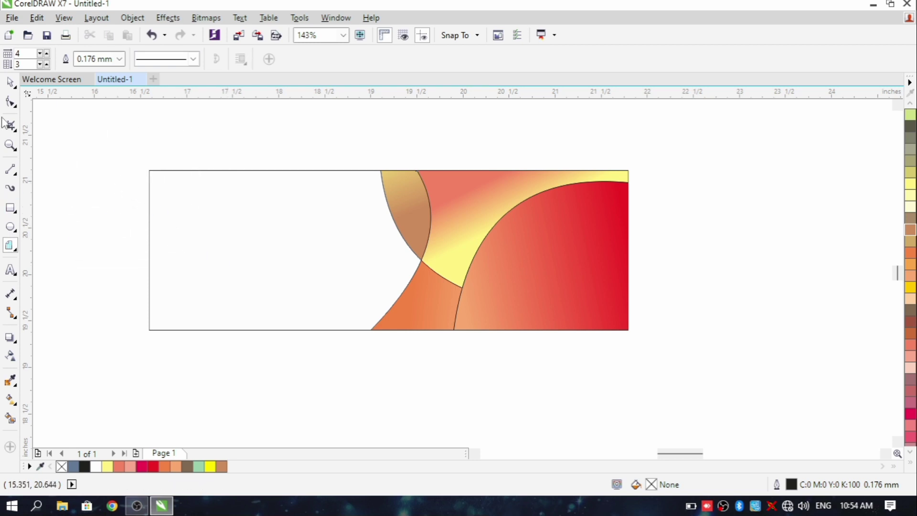
# Select all objects of the design and set their outline width to None.
pyautogui.click(10, 83)
pyautogui.moveTo(114, 130); pyautogui.dragTo(674, 353)
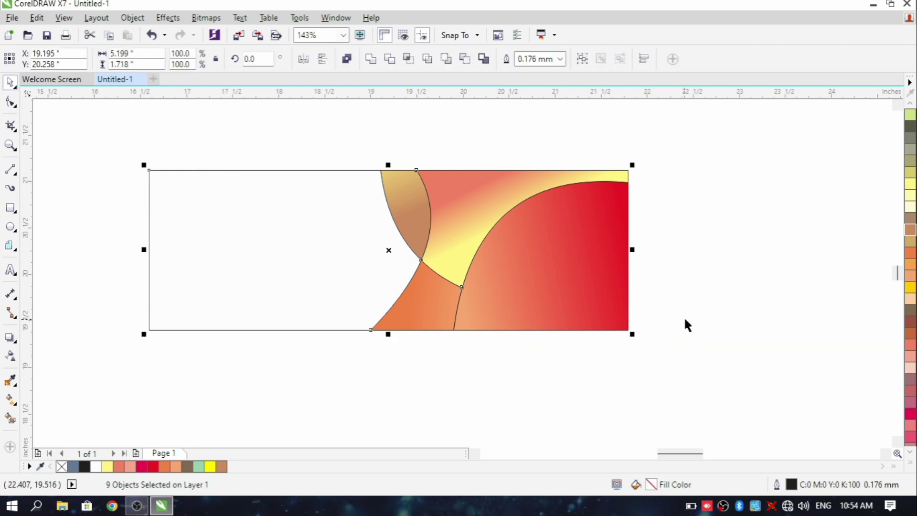
pyautogui.press('F12')
pyautogui.click(361, 164)
pyautogui.click(372, 163)
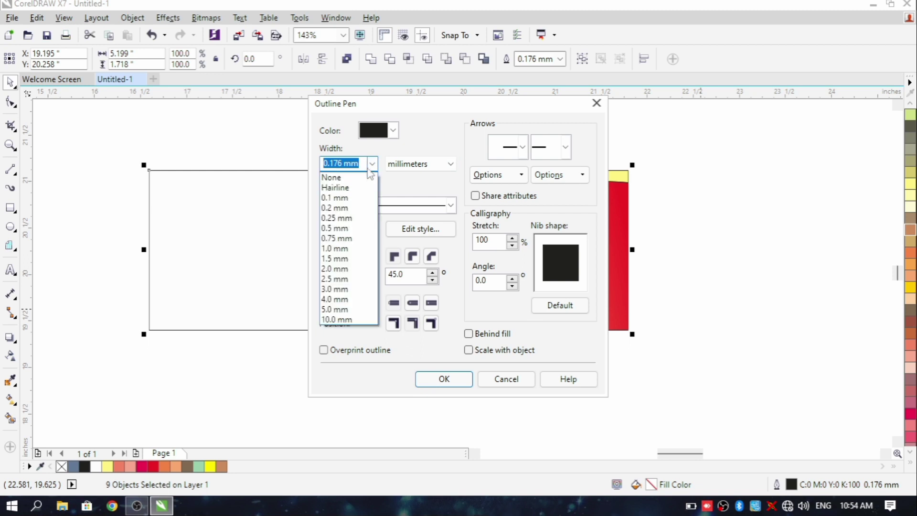
pyautogui.click(334, 178)
pyautogui.click(443, 379)
pyautogui.click(258, 269)
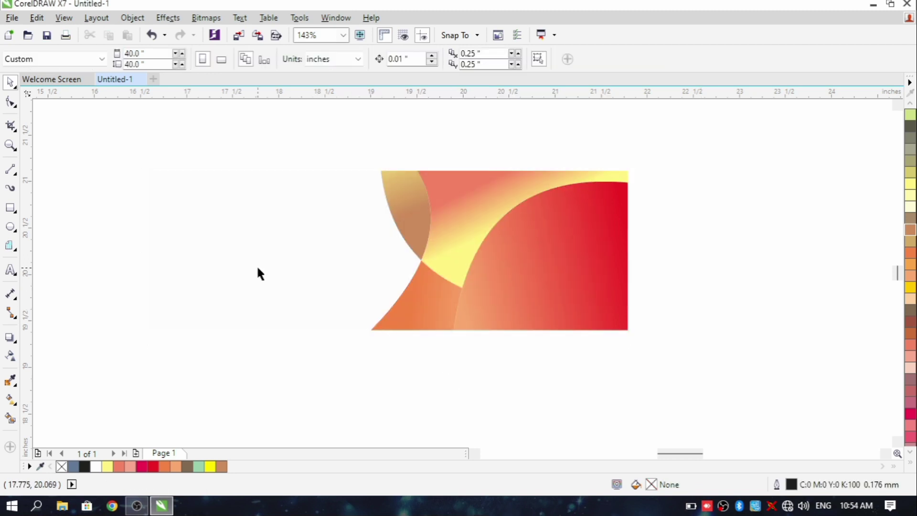
# Draw a rectangle over the coloured part of the design, and undo both it and the outline removal.
pyautogui.click(10, 207)
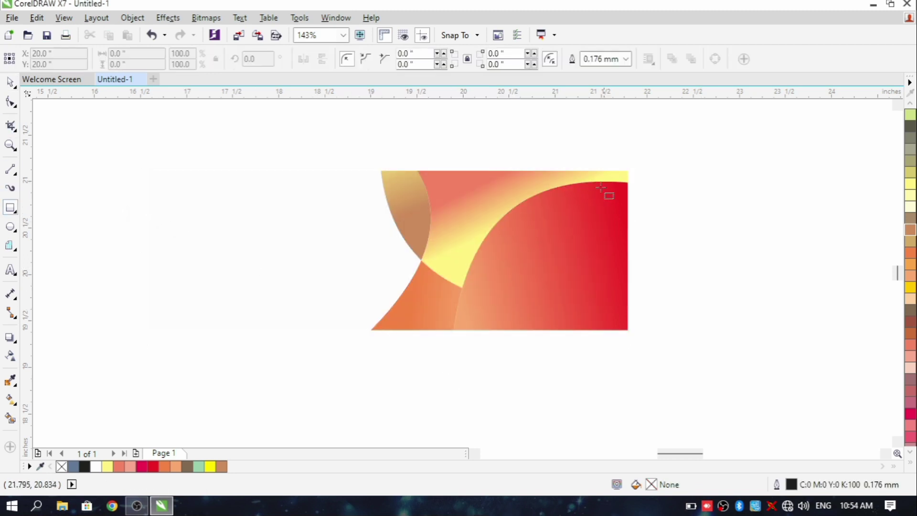
pyautogui.moveTo(628, 170); pyautogui.dragTo(343, 329)
pyautogui.hotkey('ctrl', 'z')
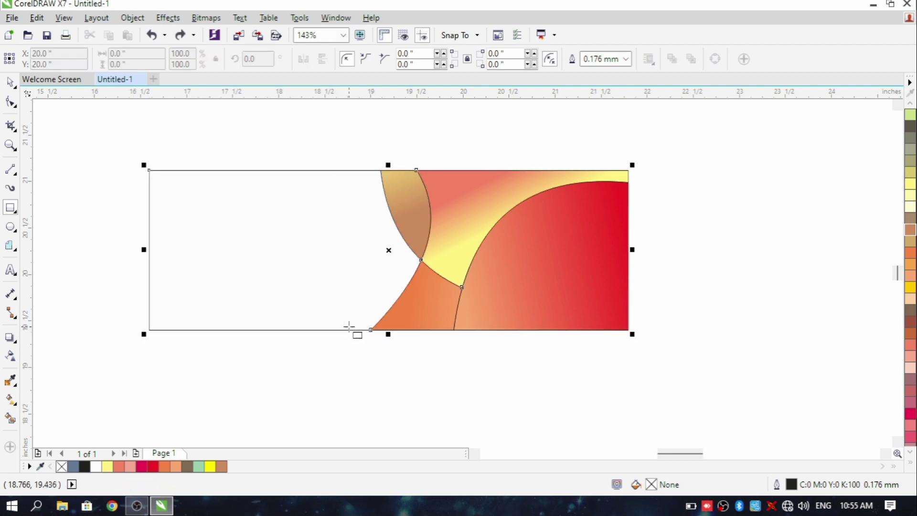
pyautogui.hotkey('ctrl', 'z')
pyautogui.press('Escape')
pyautogui.moveTo(344, 143); pyautogui.dragTo(600, 401)
pyautogui.press('Delete')
# Select only the coloured regions beside the large white area and set their outline width to None.
pyautogui.click(10, 82)
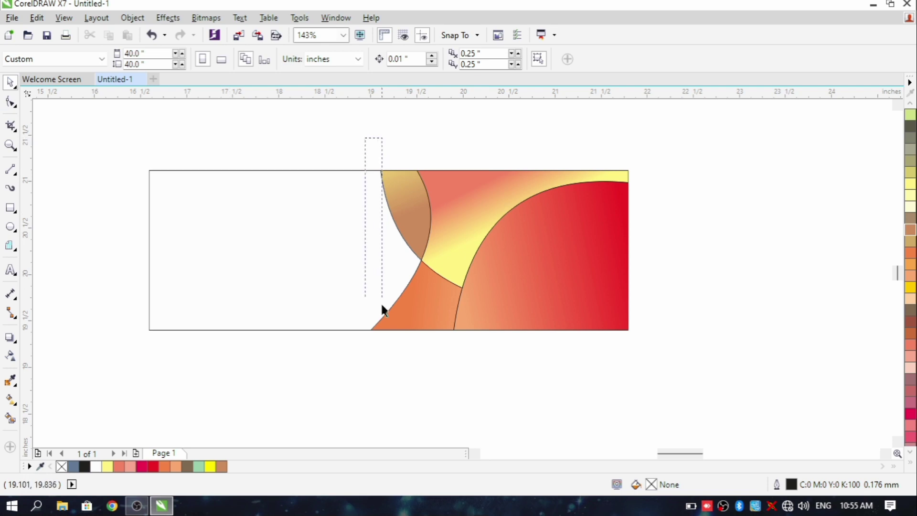
pyautogui.moveTo(382, 308); pyautogui.dragTo(667, 382)
pyautogui.press('F12')
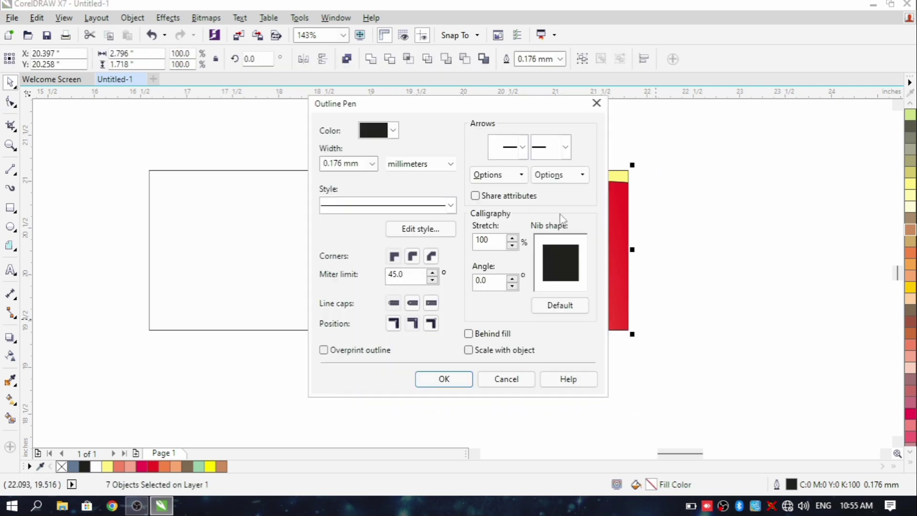
pyautogui.click(372, 163)
pyautogui.click(335, 172)
pyautogui.click(443, 379)
pyautogui.click(618, 352)
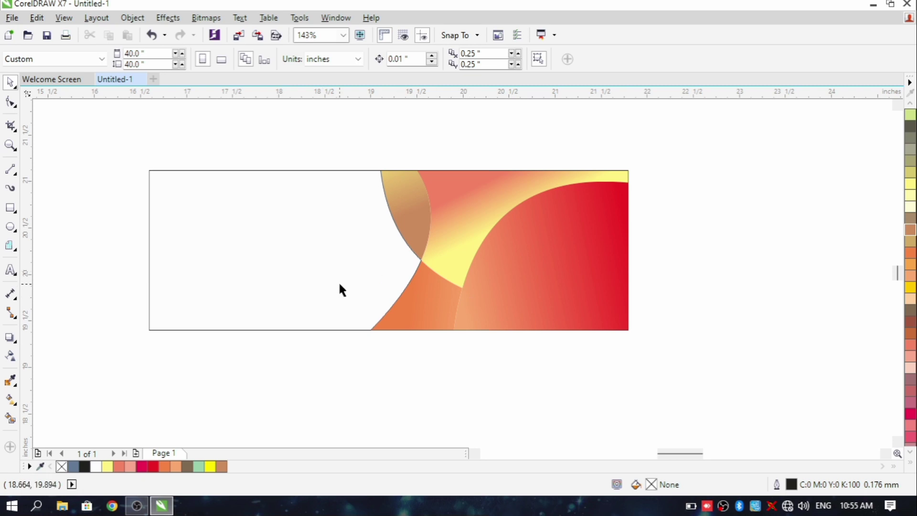
# Draw an unfilled rectangle about 5.2 by 1.72 inches around the whole design and move it aside below the artwork.
pyautogui.click(6, 210)
pyautogui.moveTo(149, 171)
pyautogui.mouseDown()
pyautogui.moveTo(348, 278)
pyautogui.moveTo(150, 178)
pyautogui.mouseUp()
pyautogui.click(274, 395)
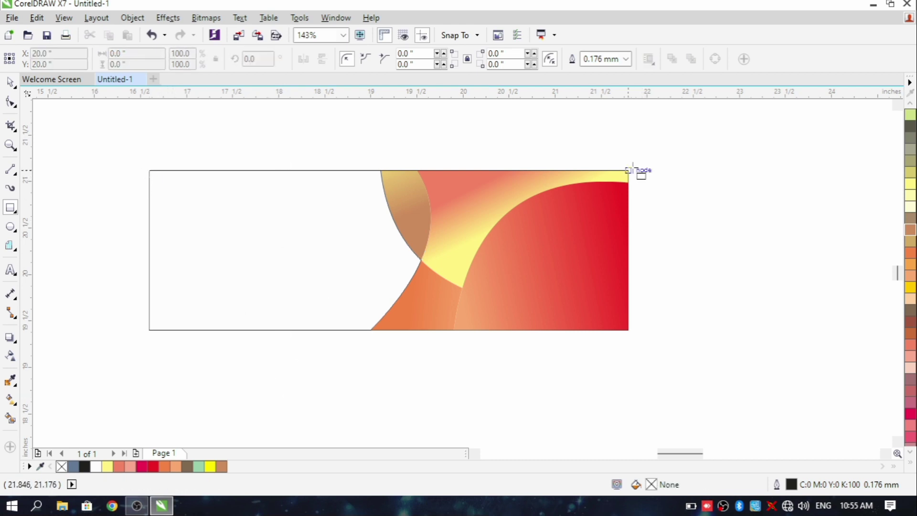
pyautogui.moveTo(629, 170)
pyautogui.mouseDown()
pyautogui.moveTo(221, 317)
pyautogui.moveTo(147, 322)
pyautogui.moveTo(149, 329)
pyautogui.mouseUp()
pyautogui.click(669, 170)
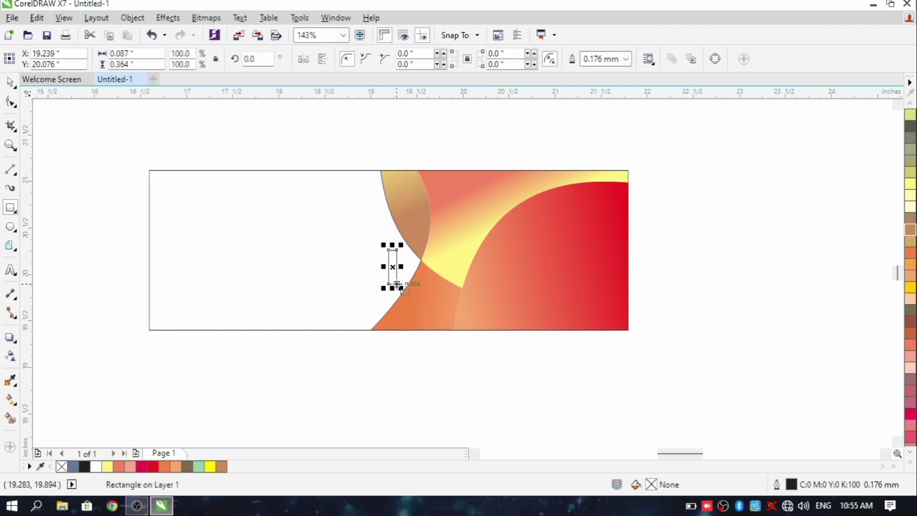
pyautogui.hotkey('ctrl', 'z')
pyautogui.click(10, 81)
pyautogui.click(361, 268)
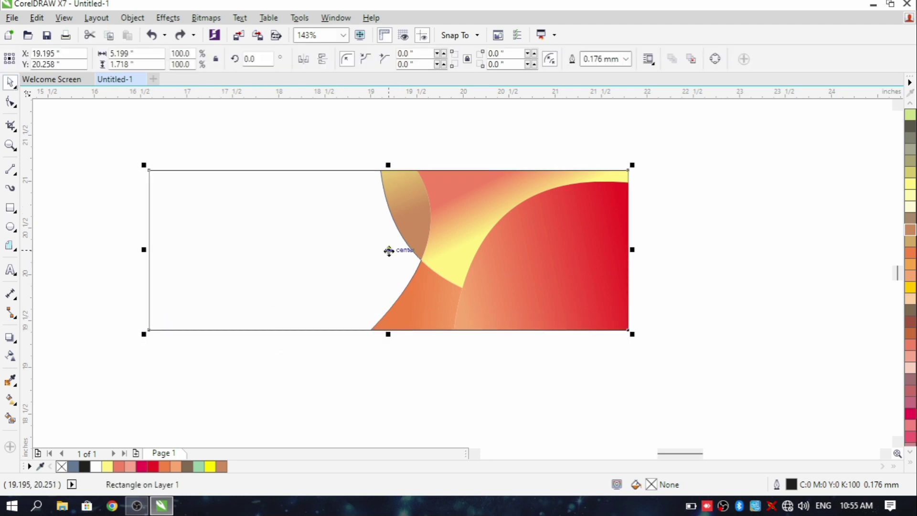
pyautogui.moveTo(389, 251); pyautogui.dragTo(454, 341)
# Select all objects of the original design, excluding the separate rectangle, and set their outline width to None.
pyautogui.moveTo(102, 144); pyautogui.dragTo(653, 340)
pyautogui.press('F12')
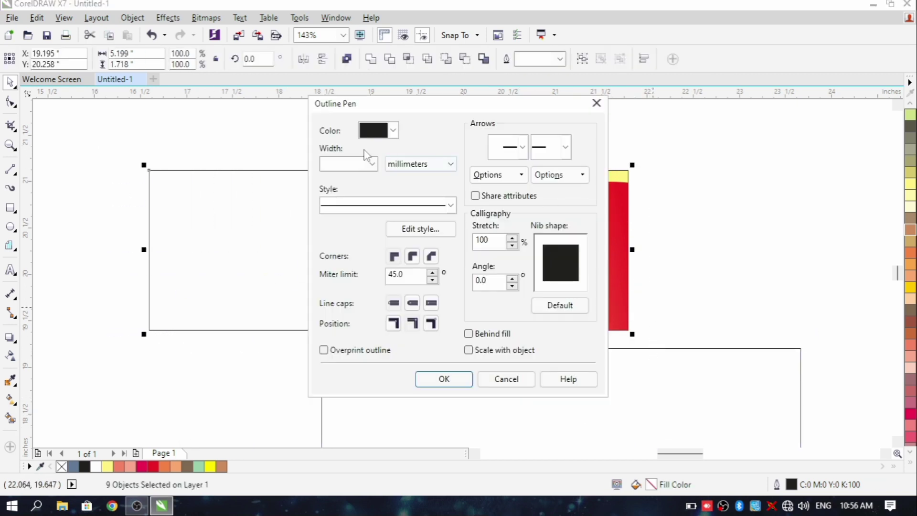
pyautogui.click(372, 164)
pyautogui.click(358, 176)
pyautogui.click(443, 379)
pyautogui.click(723, 271)
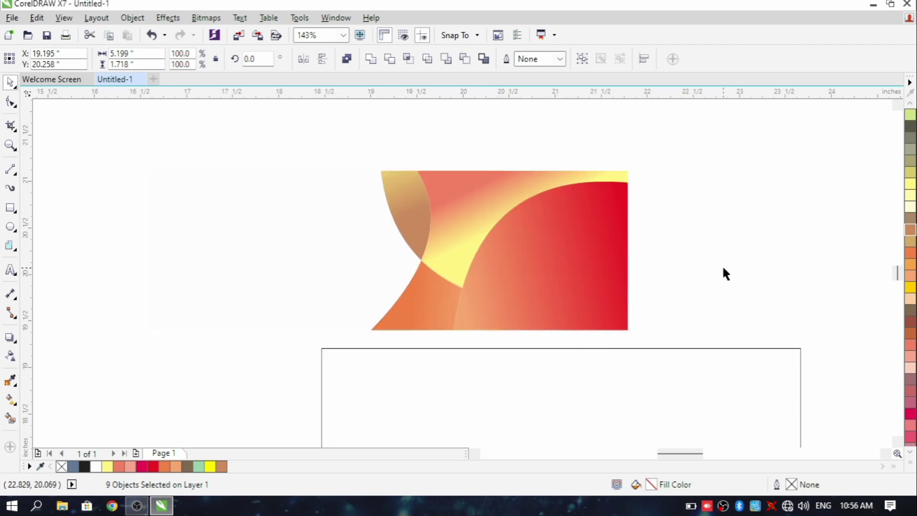
# Move the outlined rectangle back over the design so their edges coincide, and group all the objects together.
pyautogui.moveTo(563, 430); pyautogui.dragTo(389, 250)
pyautogui.click(662, 253)
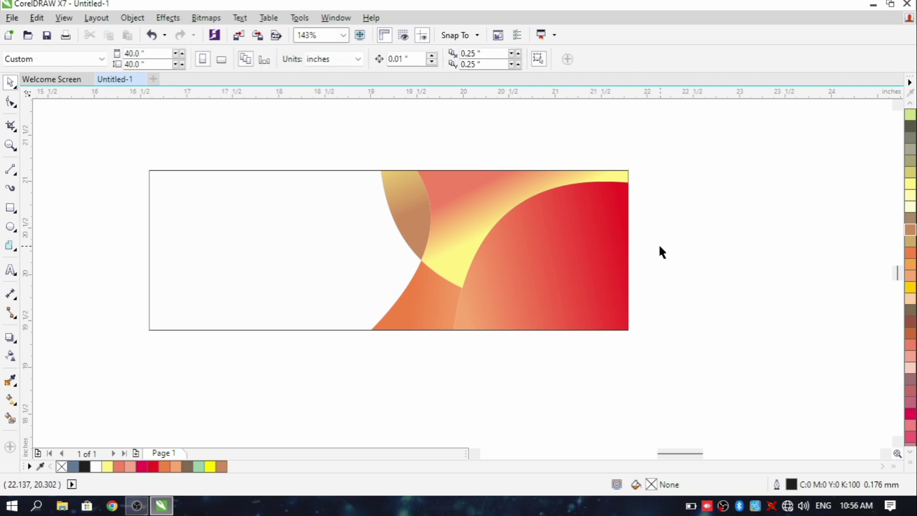
pyautogui.moveTo(114, 154); pyautogui.dragTo(639, 379)
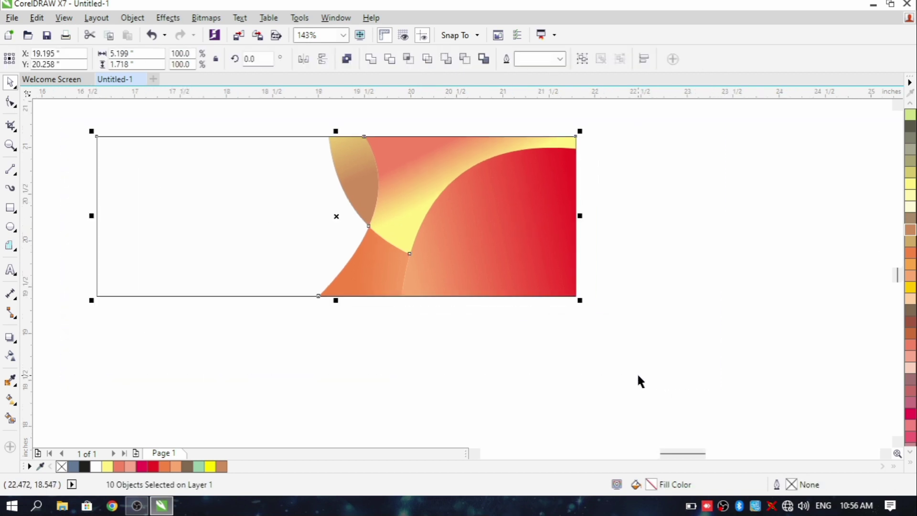
pyautogui.hotkey('ctrl', 'g')
pyautogui.scroll(-4, 345, 344)
pyautogui.scroll(4, 415, 350)
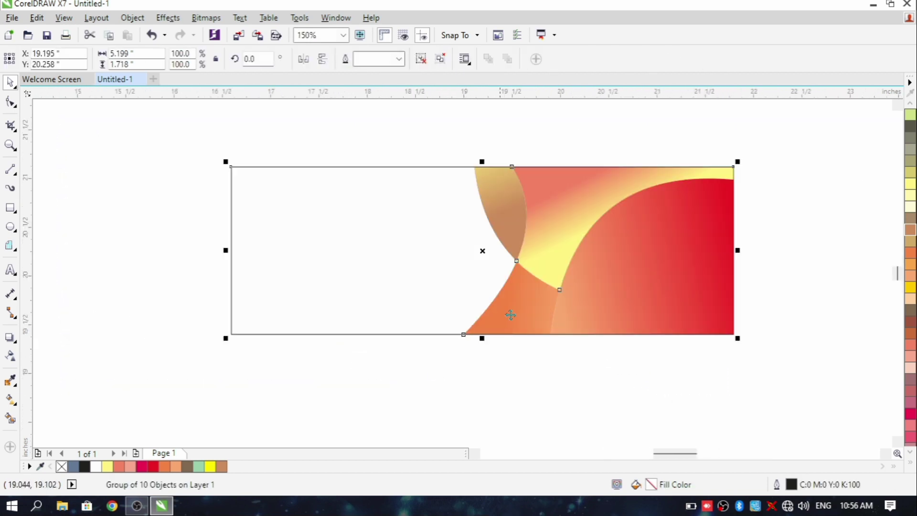
pyautogui.click(467, 128)
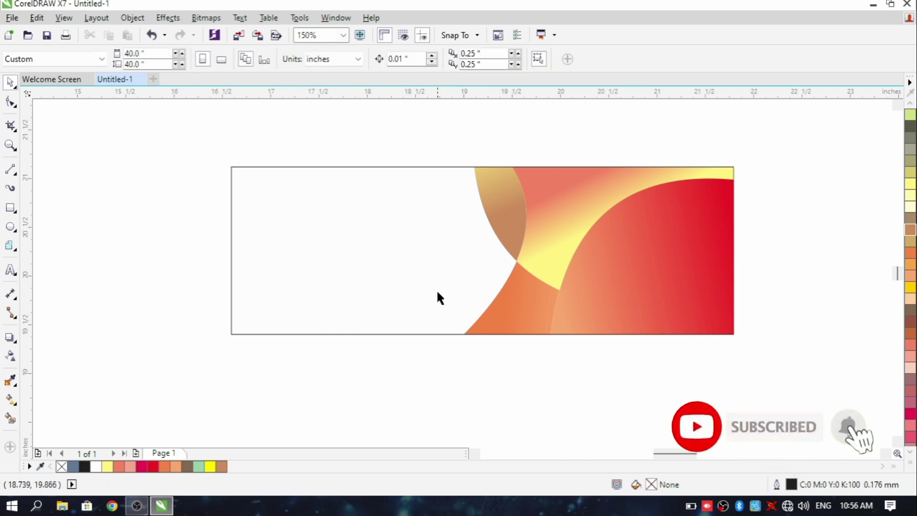
# Add the artistic text "Banner" in 24 pt Arial above the white area of the design.
pyautogui.click(10, 270)
pyautogui.click(337, 167)
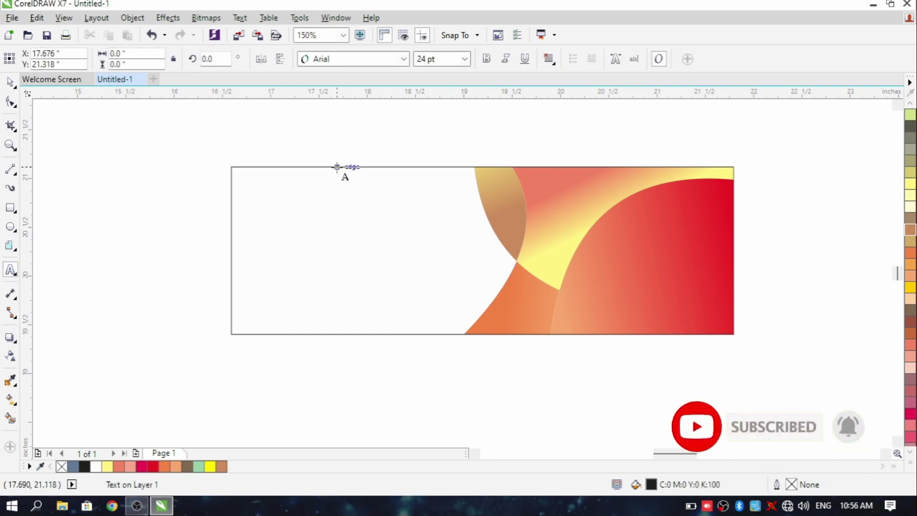
pyautogui.write('Banner')
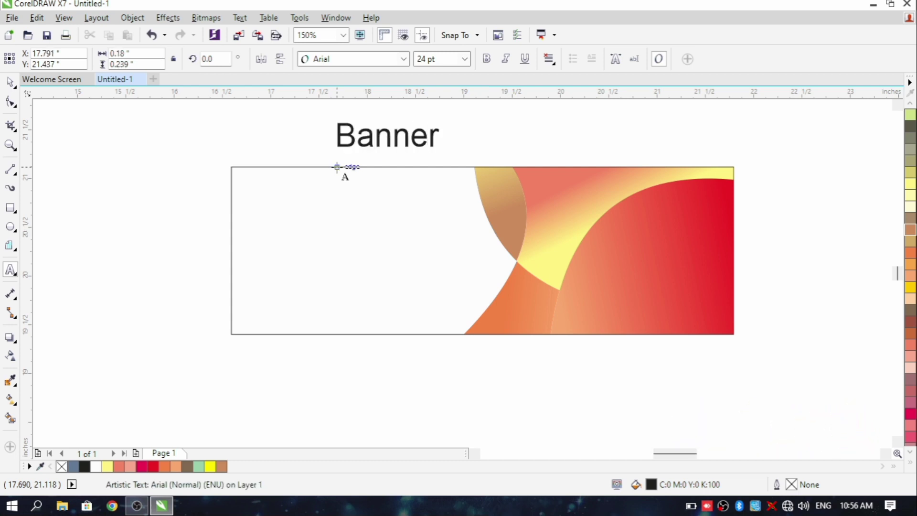
pyautogui.hotkey('ctrl', 'space')
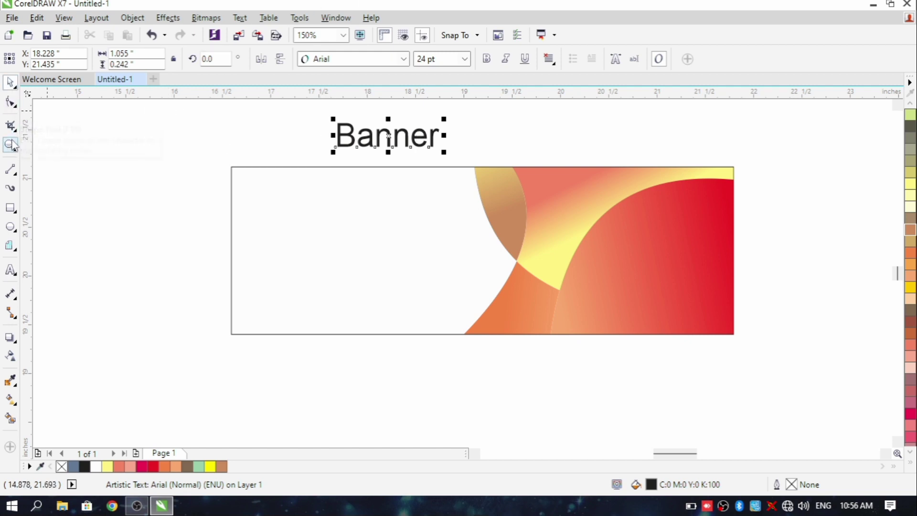
# Add a separate 24 pt Arial text reading "Design" above the artwork, to the right of "Banner".
pyautogui.click(10, 270)
pyautogui.click(530, 147)
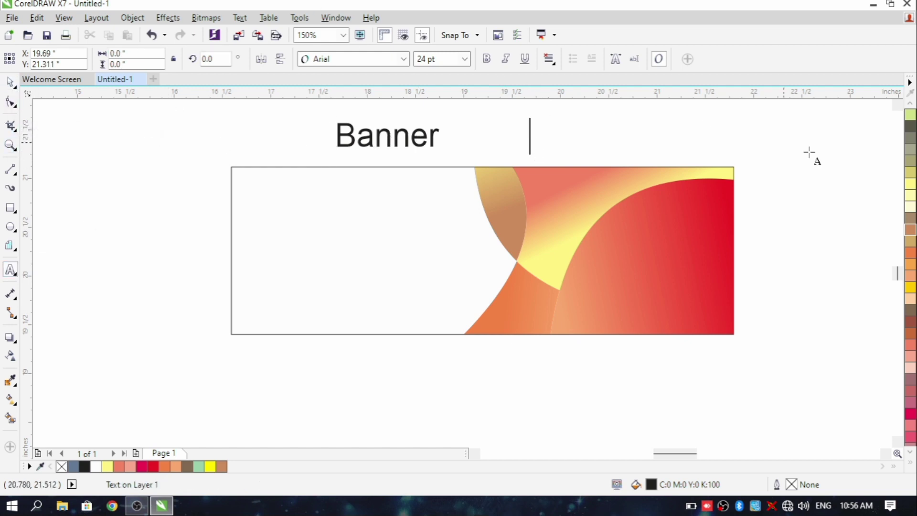
pyautogui.write('de')
pyautogui.press('BackSpace')
pyautogui.press('BackSpace')
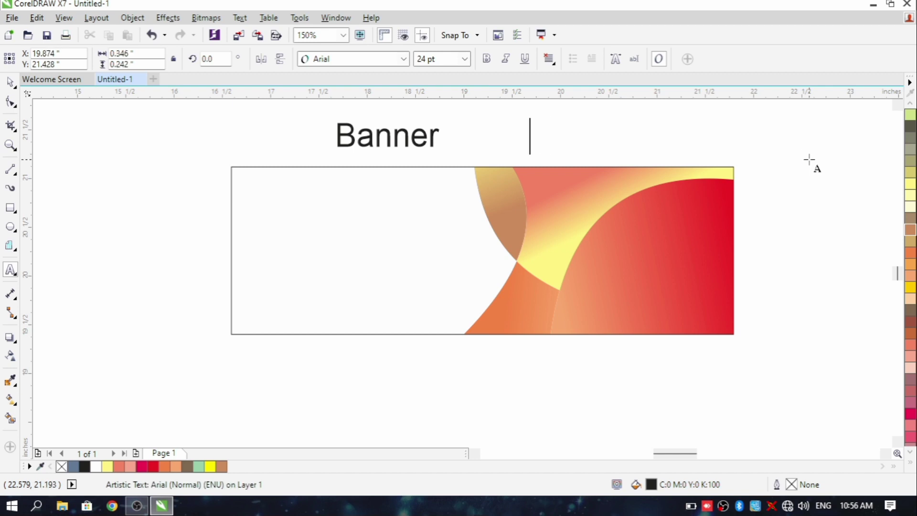
pyautogui.write('Design')
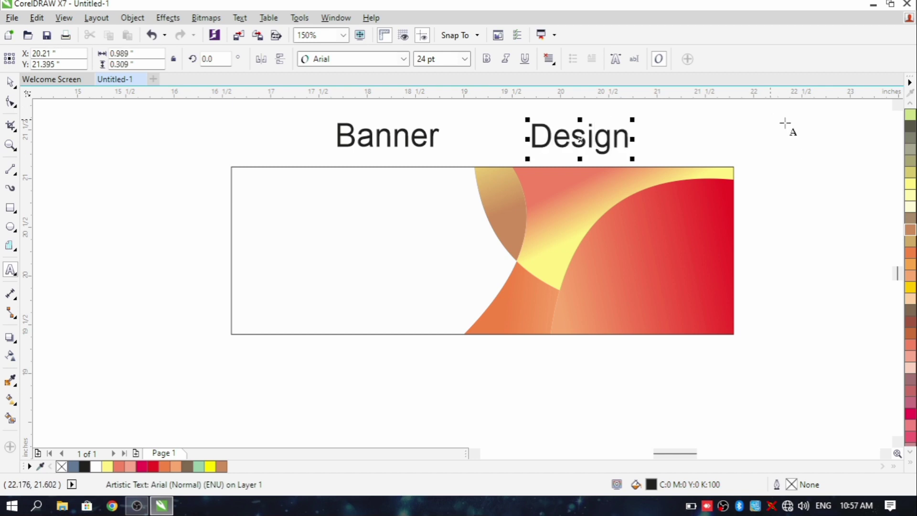
pyautogui.click(753, 134)
pyautogui.click(9, 83)
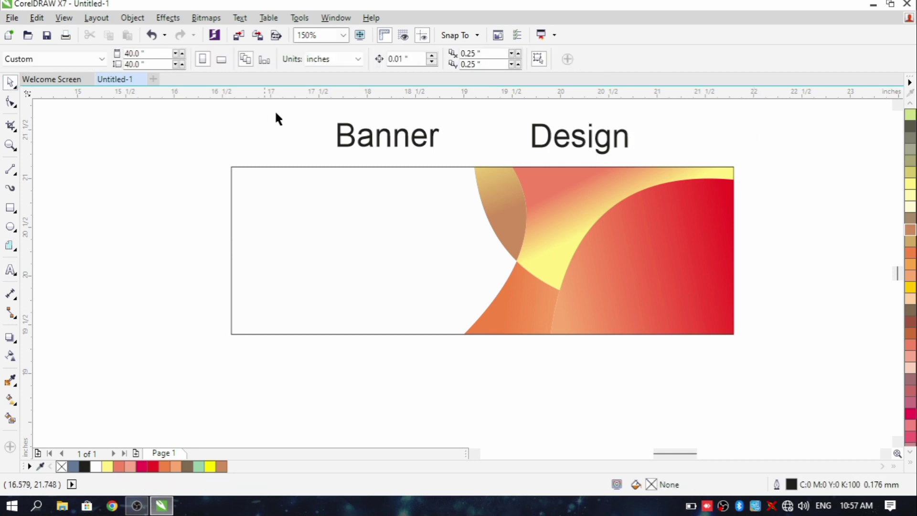
# Set the font of the "Banner" text to Clarendon BT (Bold).
pyautogui.click(380, 135)
pyautogui.click(403, 59)
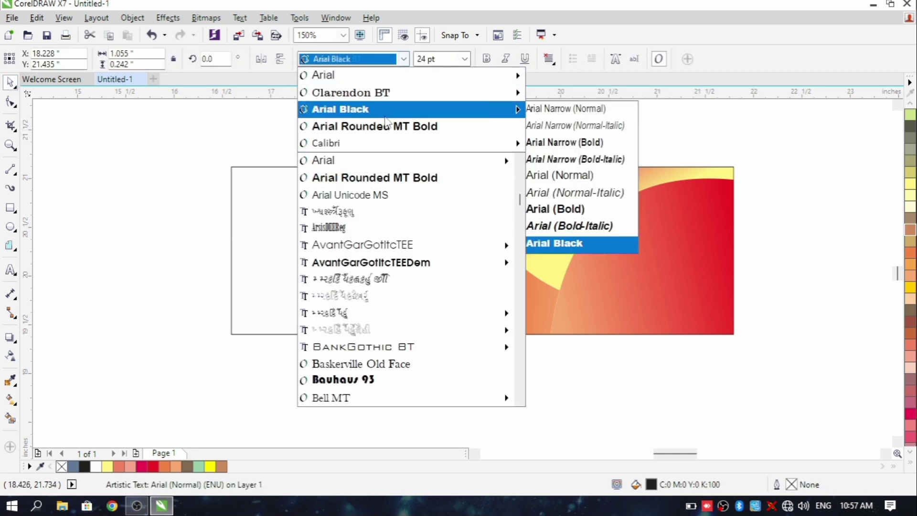
pyautogui.moveTo(518, 92)
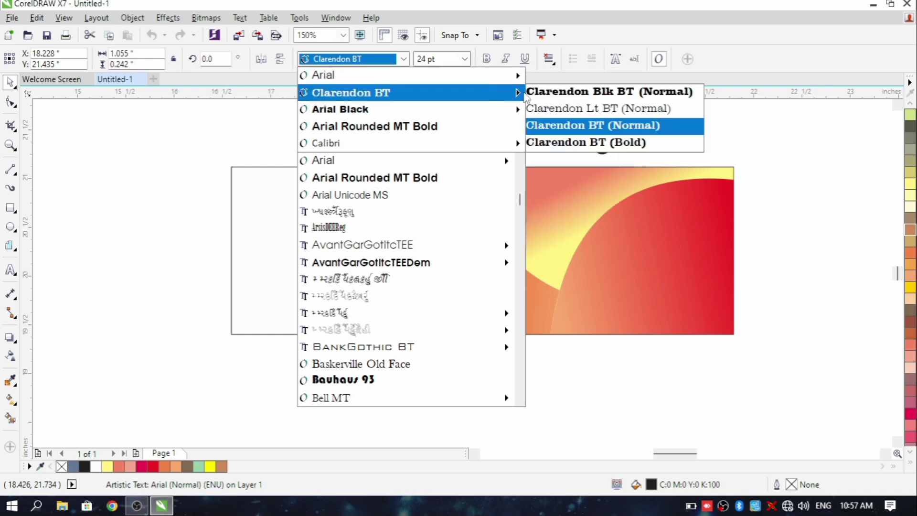
pyautogui.click(573, 142)
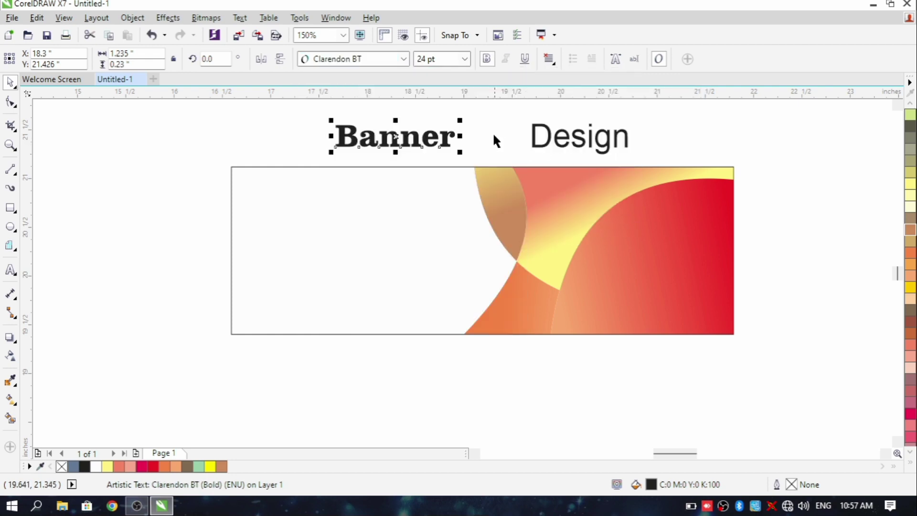
# Place "Banner" in the upper left of the white area, scaled to about 17.8 pt, and shift the design group slightly down.
pyautogui.moveTo(395, 137); pyautogui.dragTo(317, 208)
pyautogui.moveTo(381, 188); pyautogui.dragTo(380, 221)
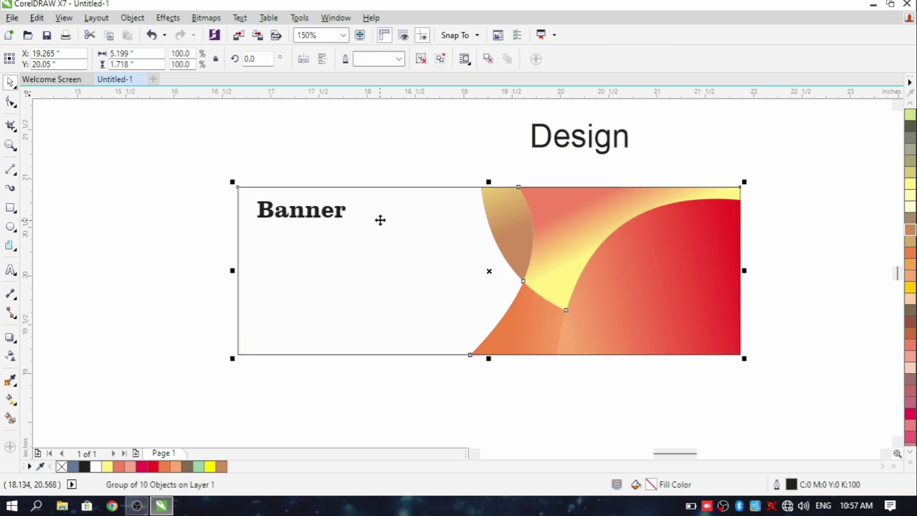
# Fill the "Banner" text with yellow C0 M20 Y100 K0 and set its font to Clarendon BT (Normal).
pyautogui.click(282, 215)
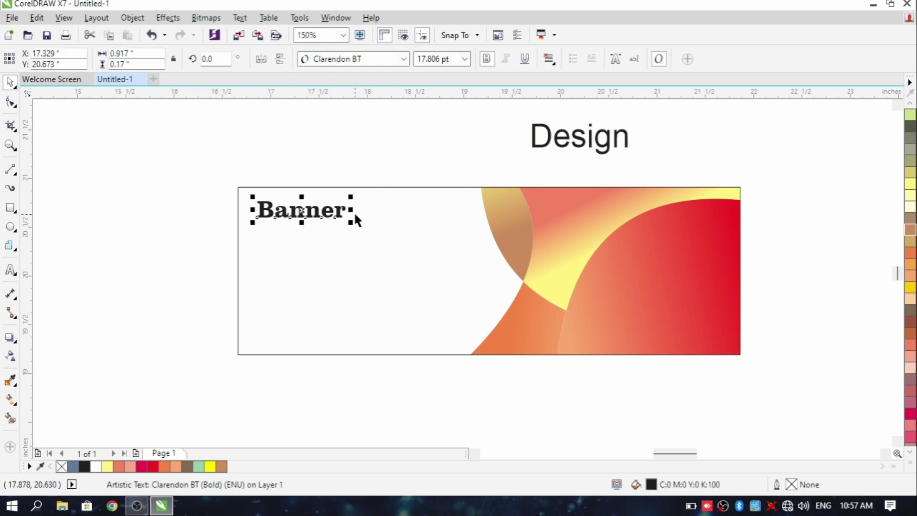
pyautogui.click(910, 287)
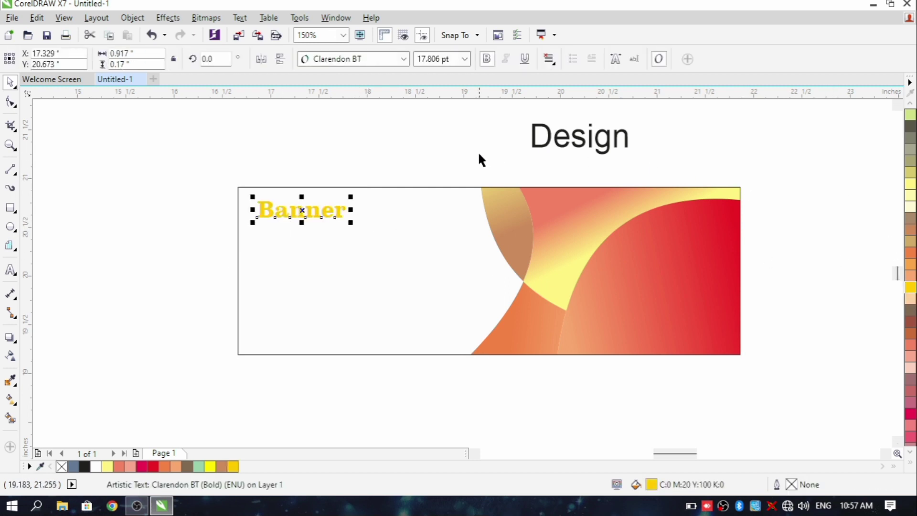
pyautogui.click(403, 58)
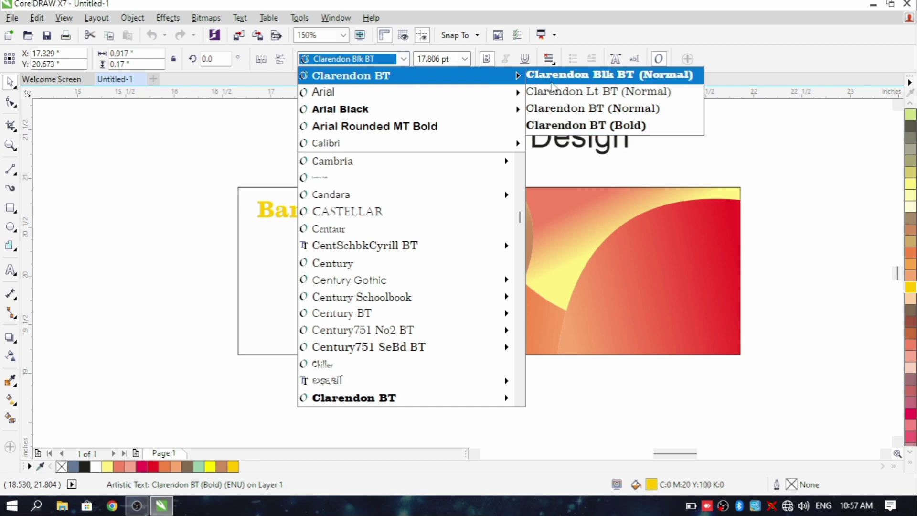
pyautogui.click(559, 113)
# Move "Design" into the white area beside "Banner" and scale it down to about 15.8 pt.
pyautogui.click(580, 143)
pyautogui.moveTo(579, 142); pyautogui.dragTo(410, 215)
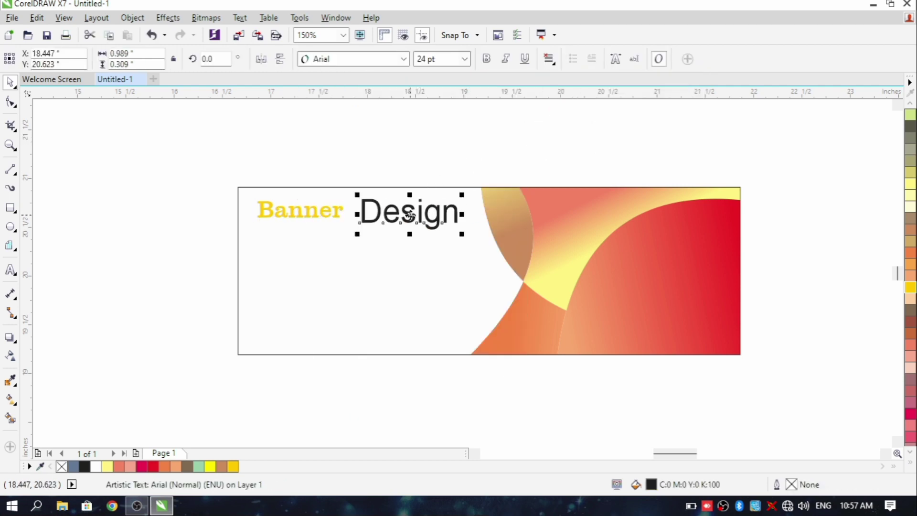
pyautogui.moveTo(462, 234); pyautogui.dragTo(450, 225)
# Set the font size of the "Design" text to 17.779 pt.
pyautogui.click(306, 216)
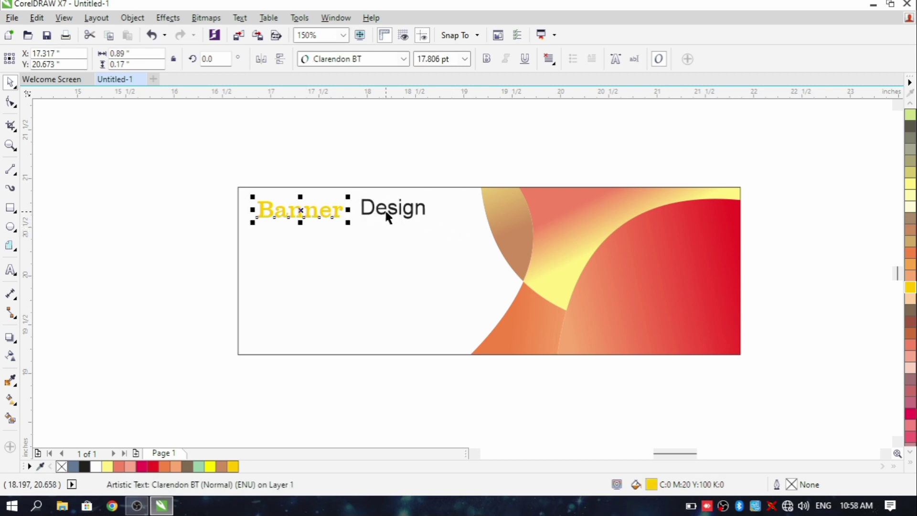
pyautogui.click(385, 208)
pyautogui.click(428, 58)
pyautogui.press('BackSpace')
pyautogui.write('779')
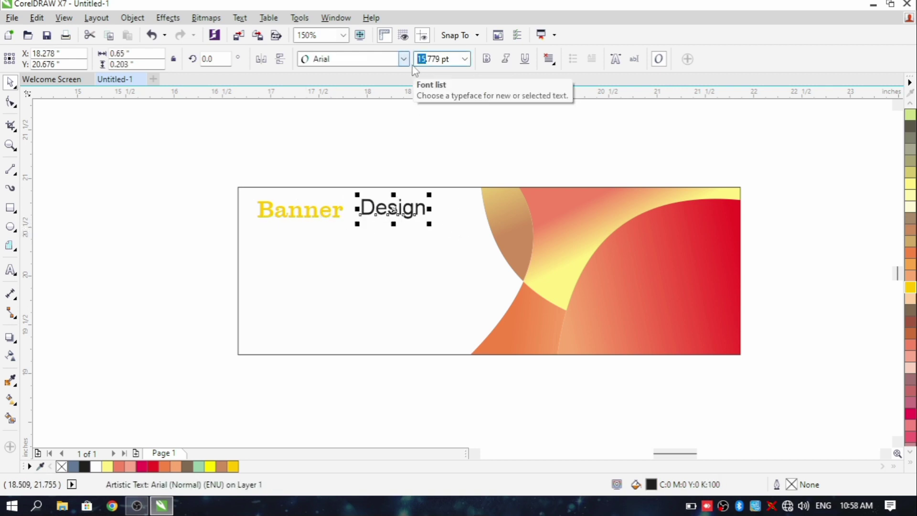
pyautogui.press('Return')
# Move the "Design" text slightly down beside "Banner".
pyautogui.click(406, 208)
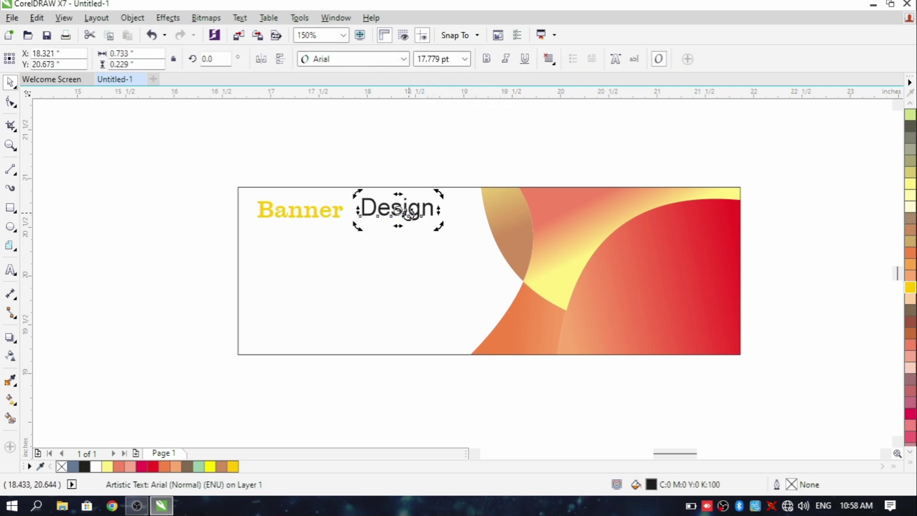
pyautogui.moveTo(409, 207); pyautogui.dragTo(408, 212)
pyautogui.click(400, 216)
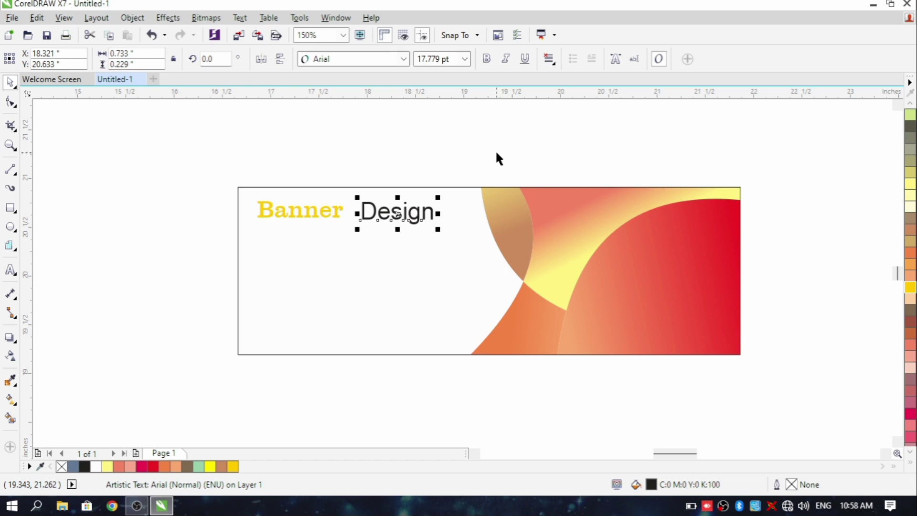
# Set the font of the "Design" text to Clarendon BT (Normal).
pyautogui.click(404, 59)
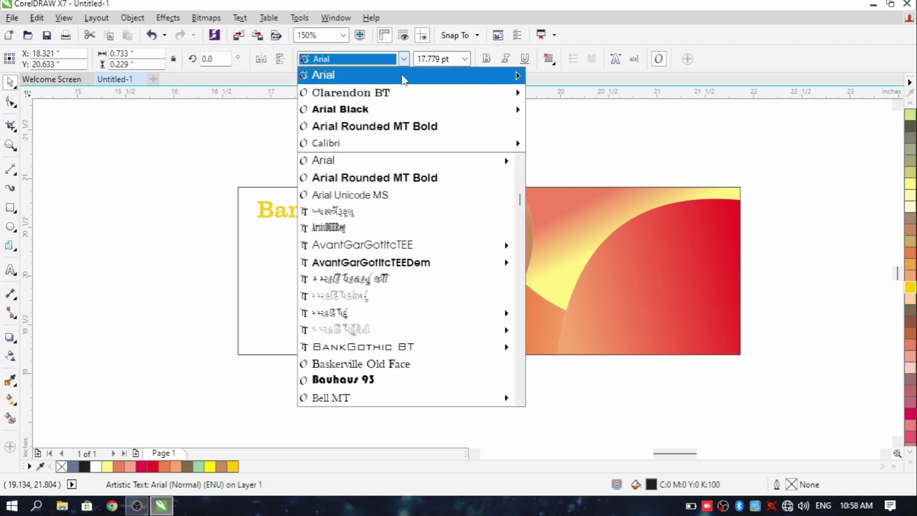
pyautogui.moveTo(501, 94)
pyautogui.click(554, 125)
pyautogui.click(379, 229)
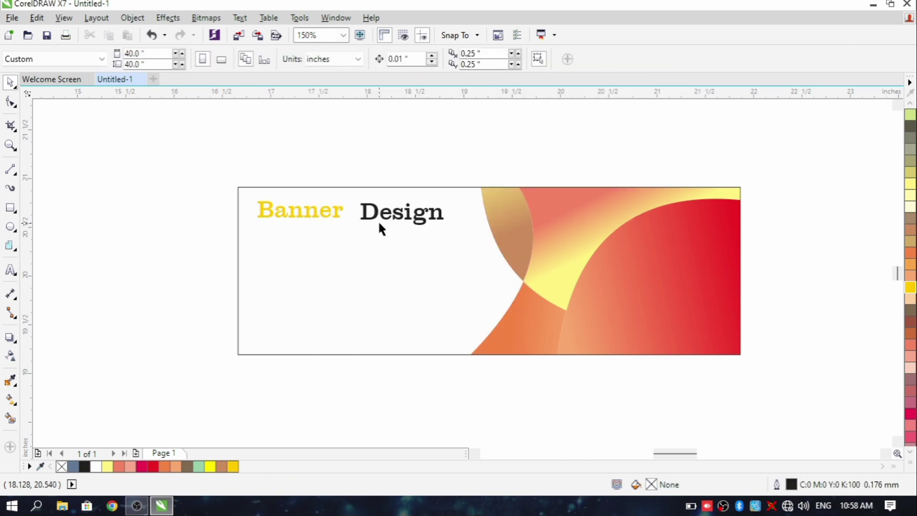
# Nudge "Design" slightly upward to line up its baseline with that of "Banner".
pyautogui.click(384, 213)
pyautogui.click(326, 210)
pyautogui.click(415, 213)
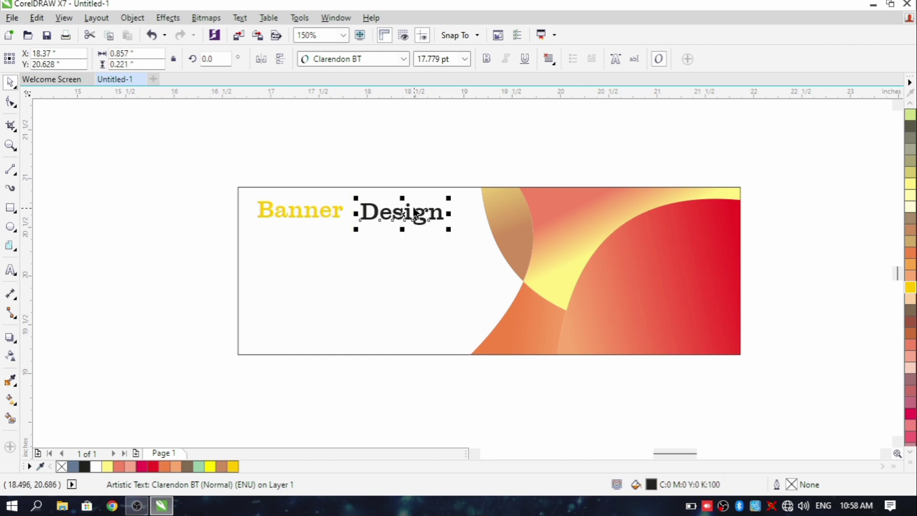
pyautogui.click(317, 232)
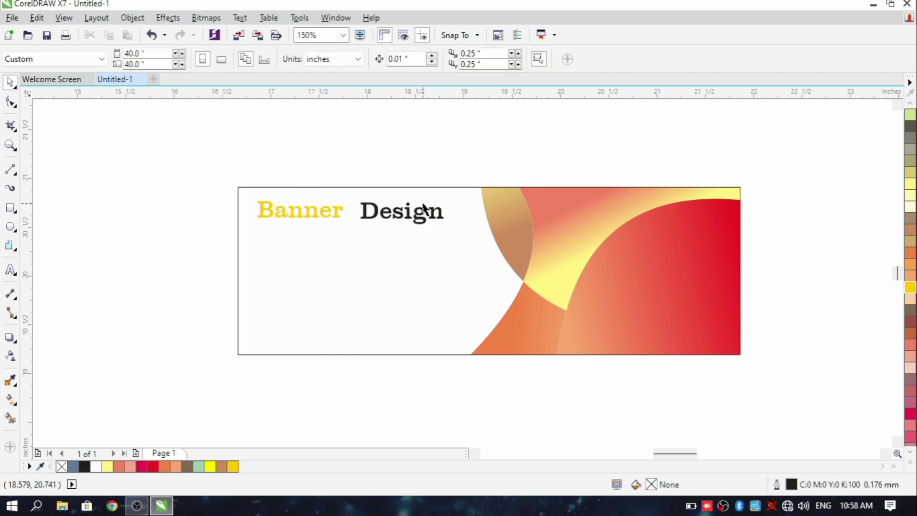
pyautogui.click(381, 214)
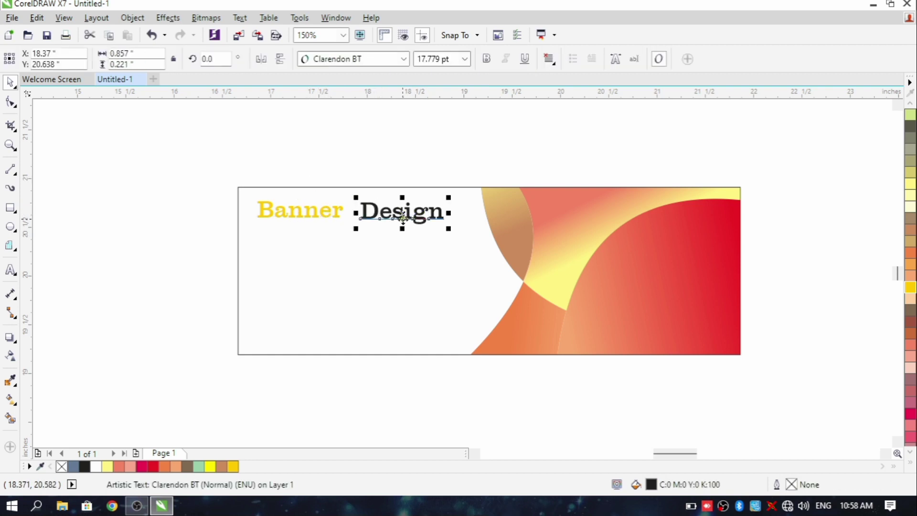
pyautogui.click(205, 189)
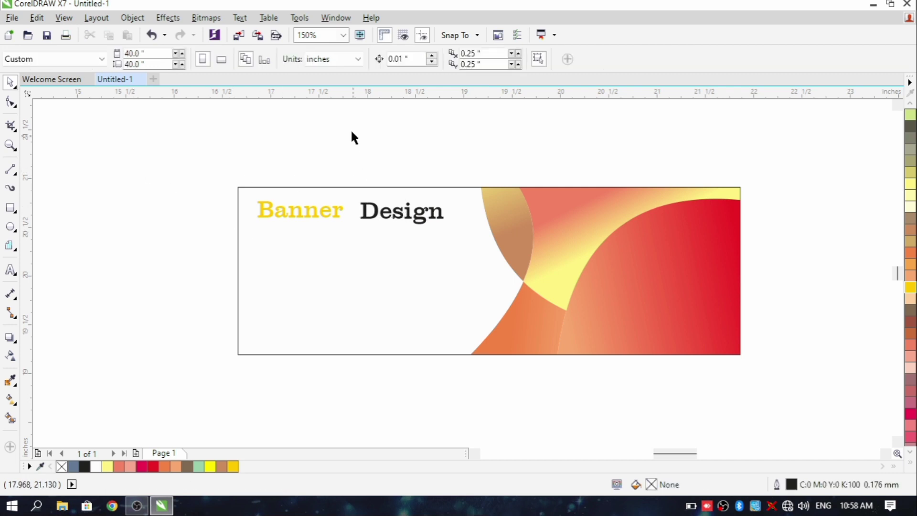
# Add black artistic text above the banner reading "ADDRESS LINE 1" with "ADDRESS LINE 2" on a second line.
pyautogui.click(10, 270)
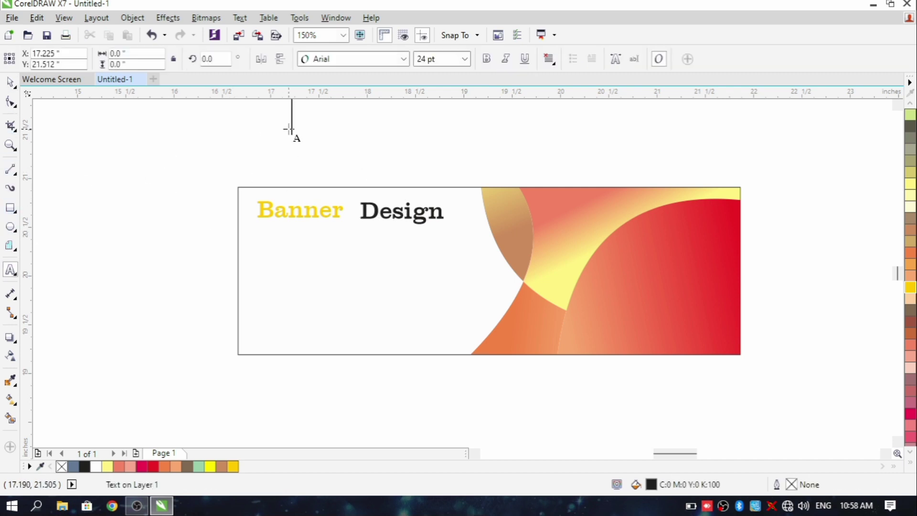
pyautogui.write('ad')
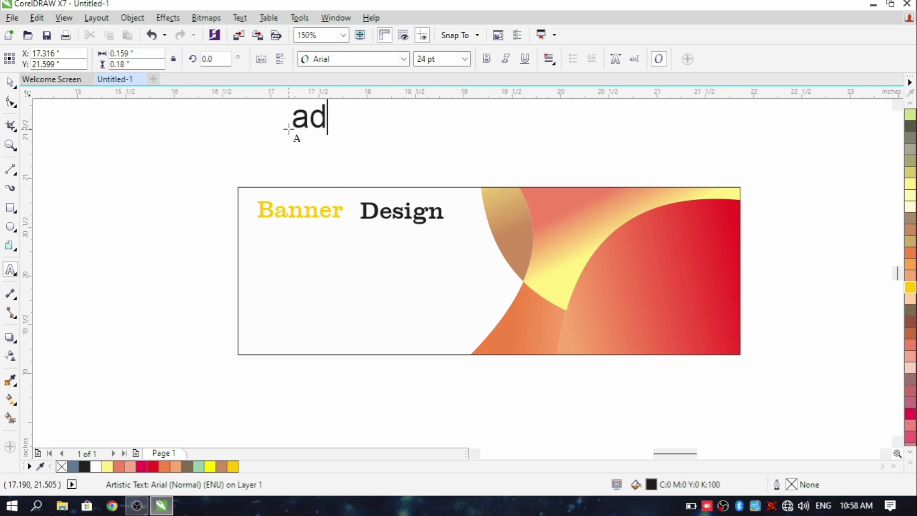
pyautogui.press('BackSpace')
pyautogui.press('BackSpace')
pyautogui.write('ADDRESS LINE')
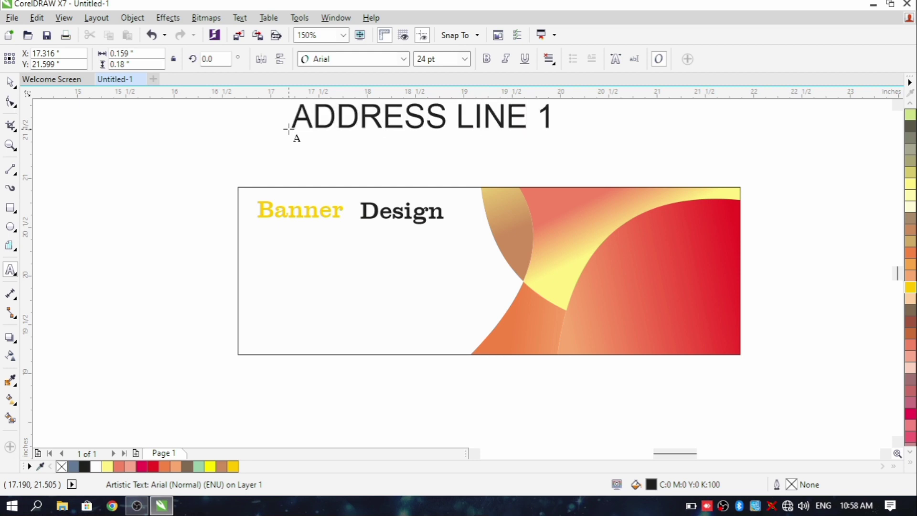
pyautogui.write(' 1')
pyautogui.press('Return')
pyautogui.write('ADDRESS ')
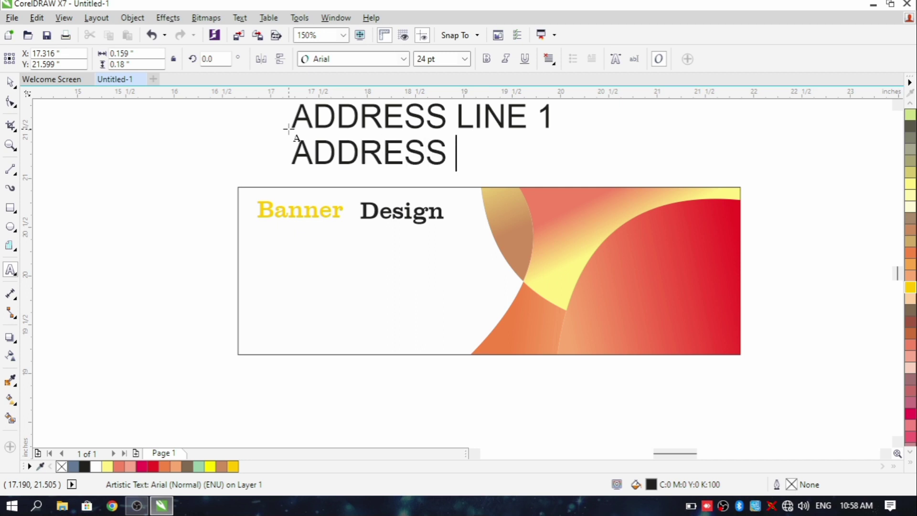
pyautogui.write('LINE 2')
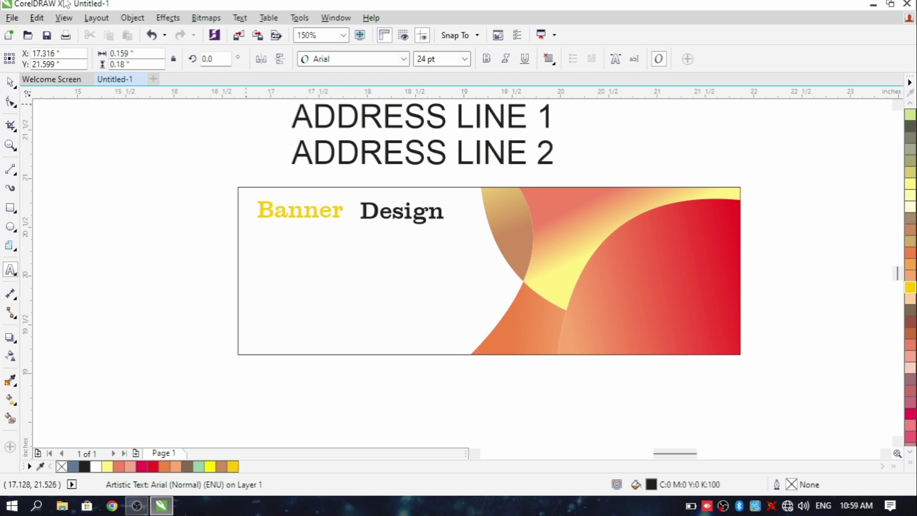
# Shrink the address text to about 8.6 pt in the banner's lower-left corner and set its font to Clarendon BT (Bold).
pyautogui.hotkey('ctrl', 'space')
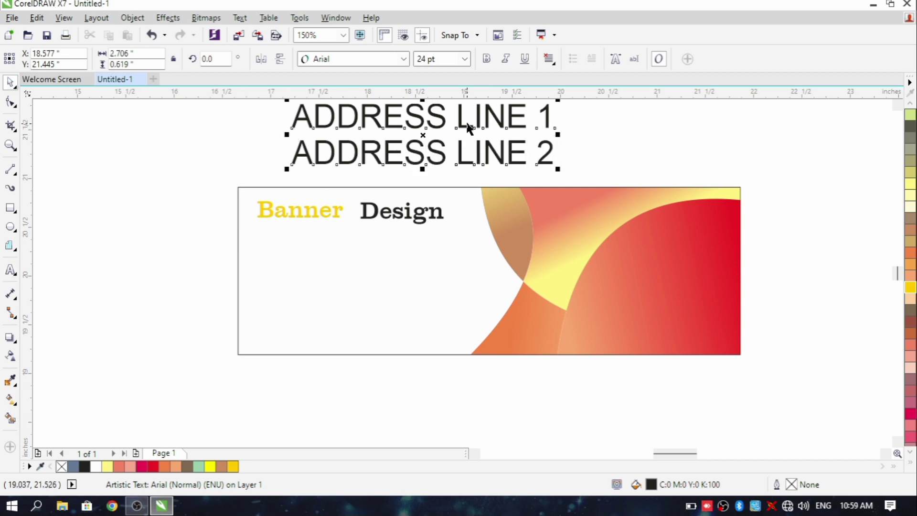
pyautogui.moveTo(556, 170); pyautogui.dragTo(346, 317)
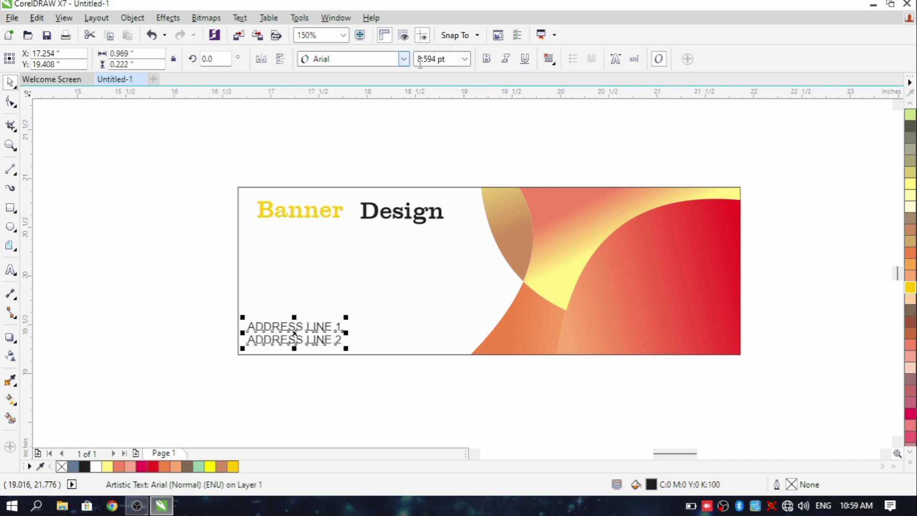
pyautogui.click(404, 59)
pyautogui.moveTo(401, 105)
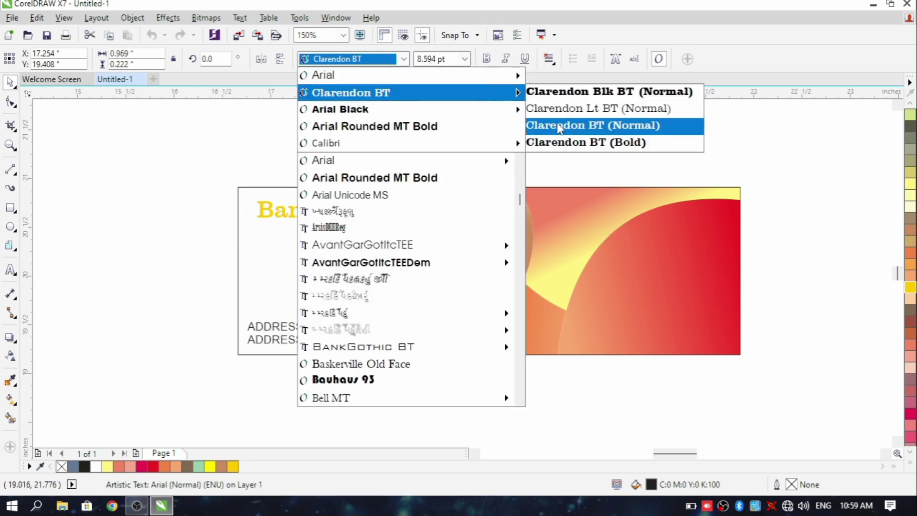
pyautogui.click(560, 143)
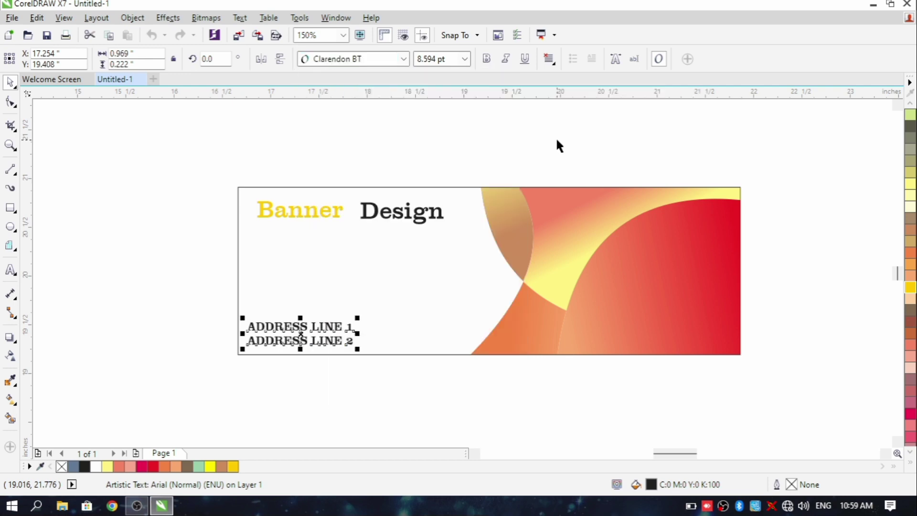
pyautogui.click(441, 168)
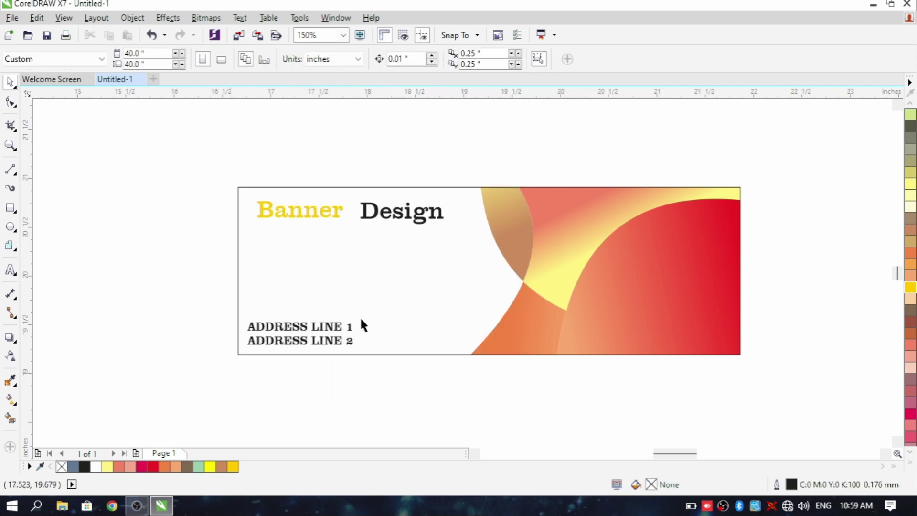
# Draw a horizontal line about 0.56 inches long above the address text and set its outline width to 1.0 mm.
pyautogui.click(274, 292)
pyautogui.click(178, 239)
pyautogui.click(14, 174)
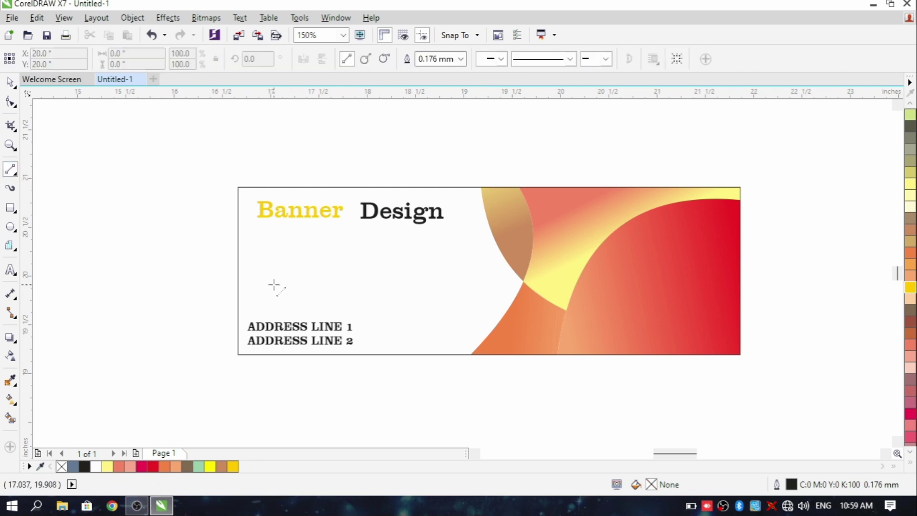
pyautogui.moveTo(270, 289); pyautogui.dragTo(325, 288)
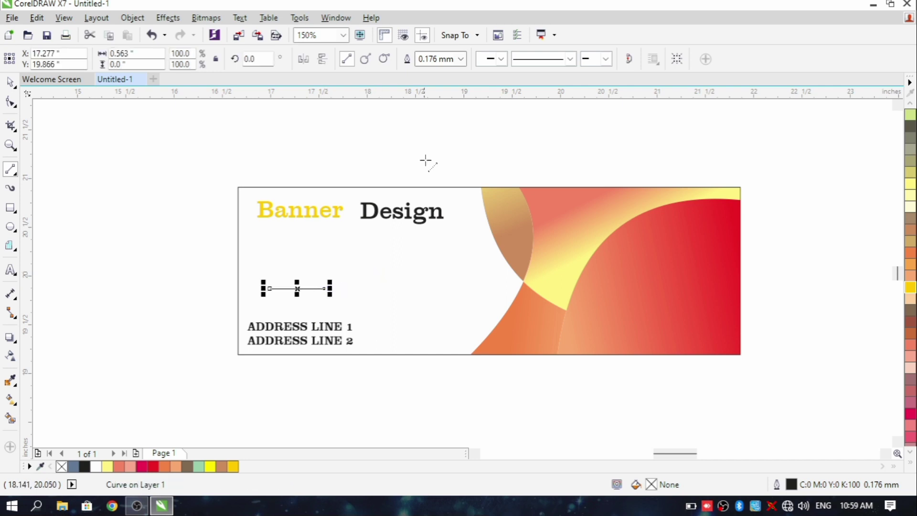
pyautogui.click(461, 58)
pyautogui.click(449, 164)
pyautogui.click(461, 59)
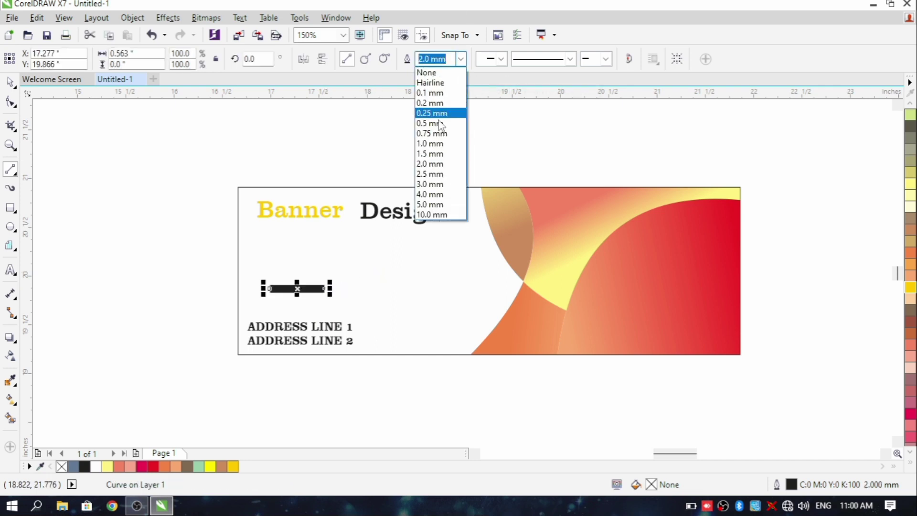
pyautogui.click(431, 143)
# Give the line a Light Yellow fill and the same golden yellow outline color as the "Banner" text.
pyautogui.click(911, 184)
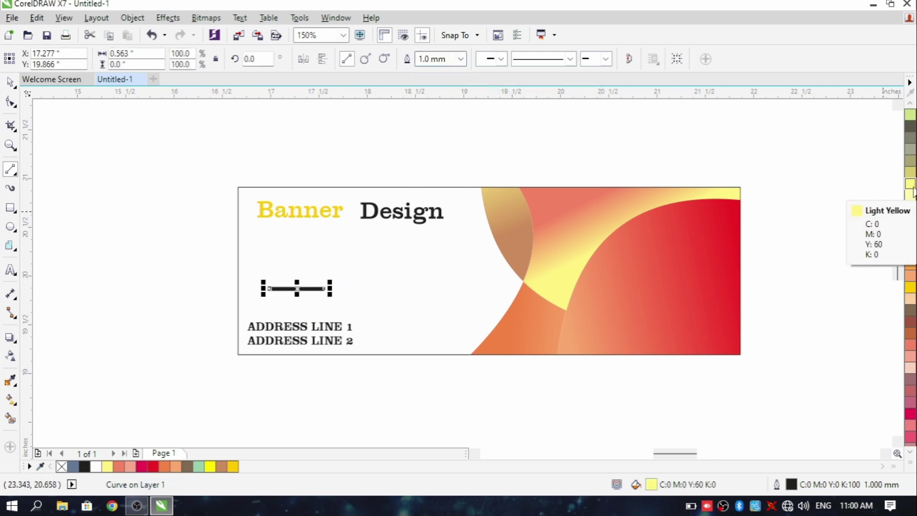
pyautogui.rightClick(910, 184)
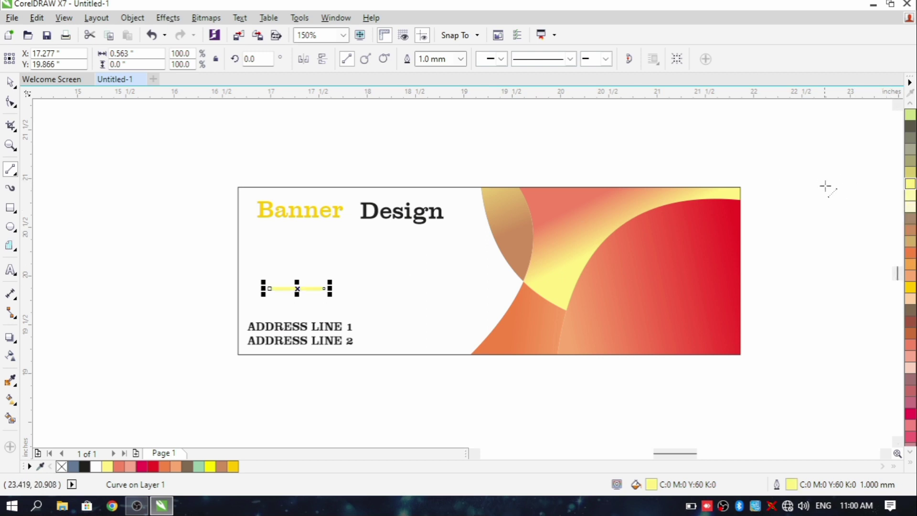
pyautogui.rightClick(910, 277)
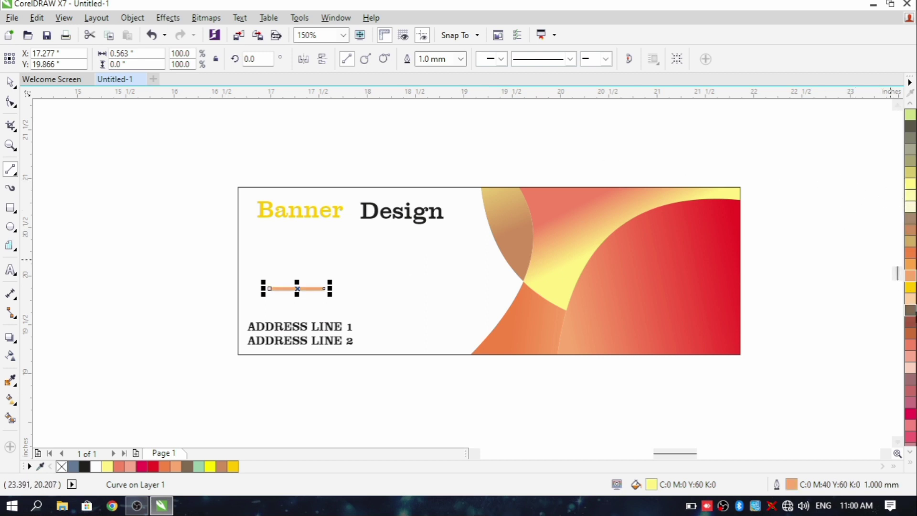
pyautogui.rightClick(910, 286)
pyautogui.press('Escape')
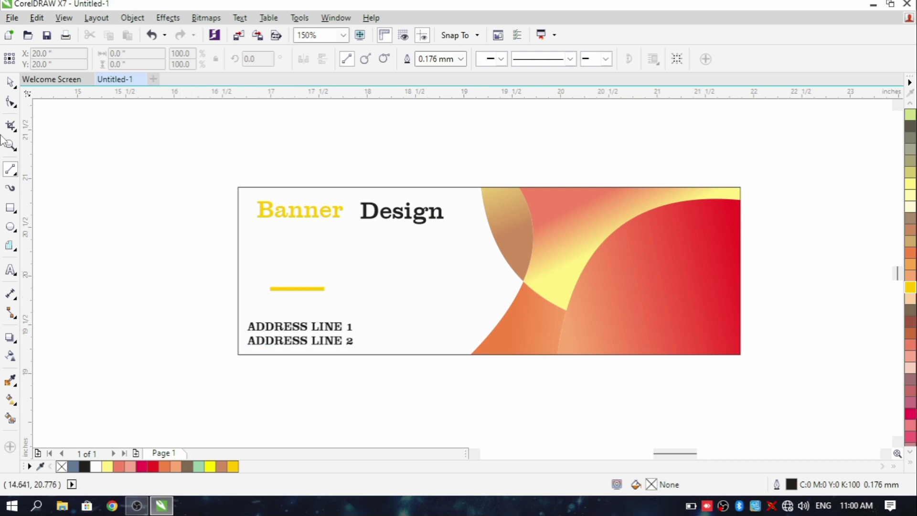
# Shift the address text slightly to the right to line up with the left edge of "Banner".
pyautogui.click(11, 82)
pyautogui.click(310, 340)
pyautogui.keyDown('ctrl'); pyautogui.click(278, 330); pyautogui.keyUp('ctrl')
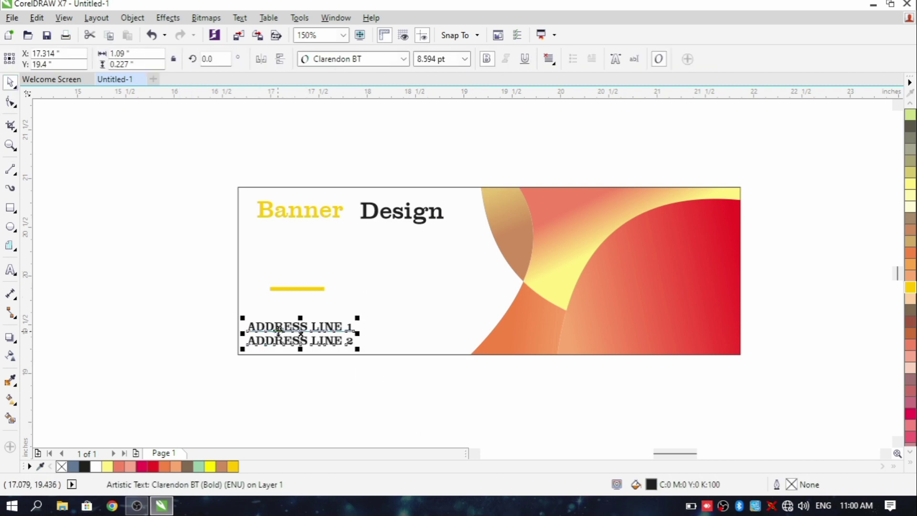
pyautogui.moveTo(279, 330); pyautogui.dragTo(289, 330)
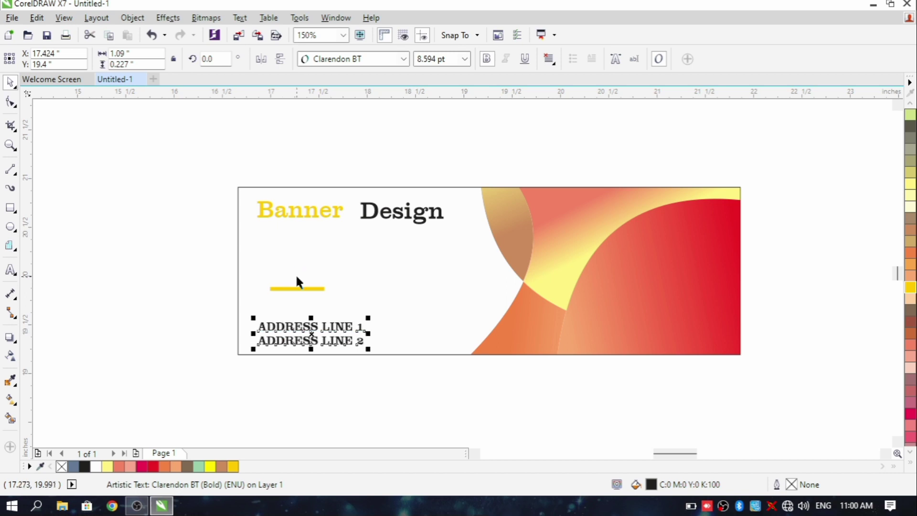
# Nudge the yellow line slightly left toward the left edge of the address text.
pyautogui.click(333, 310)
pyautogui.click(304, 289)
pyautogui.click(172, 290)
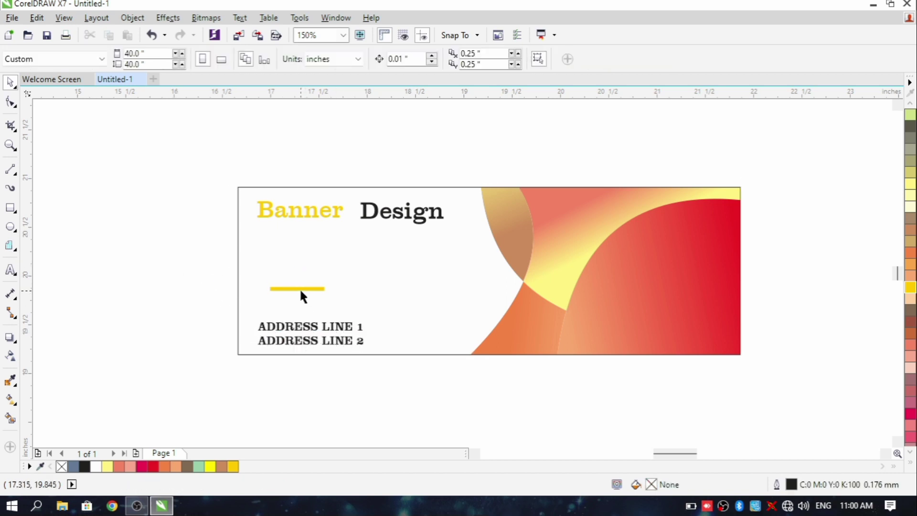
pyautogui.keyDown('ctrl'); pyautogui.click(300, 288); pyautogui.keyUp('ctrl')
pyautogui.press('Left')
pyautogui.press('Left')
pyautogui.press('Left')
pyautogui.press('Left')
pyautogui.click(205, 283)
# Move the "Banner" text slightly down and right, and the "Design" text slightly down.
pyautogui.keyDown('ctrl'); pyautogui.click(298, 210); pyautogui.keyUp('ctrl')
pyautogui.moveTo(299, 210); pyautogui.dragTo(297, 224)
pyautogui.click(323, 210)
pyautogui.click(298, 221)
pyautogui.keyDown('ctrl'); pyautogui.click(297, 223); pyautogui.keyUp('ctrl')
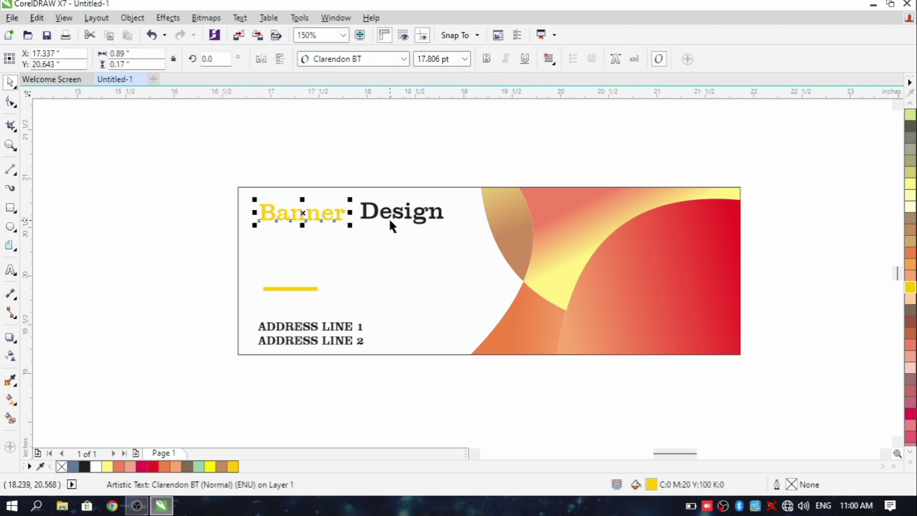
pyautogui.keyDown('ctrl'); pyautogui.click(391, 219); pyautogui.keyUp('ctrl')
pyautogui.moveTo(391, 219); pyautogui.dragTo(391, 223)
pyautogui.click(363, 192)
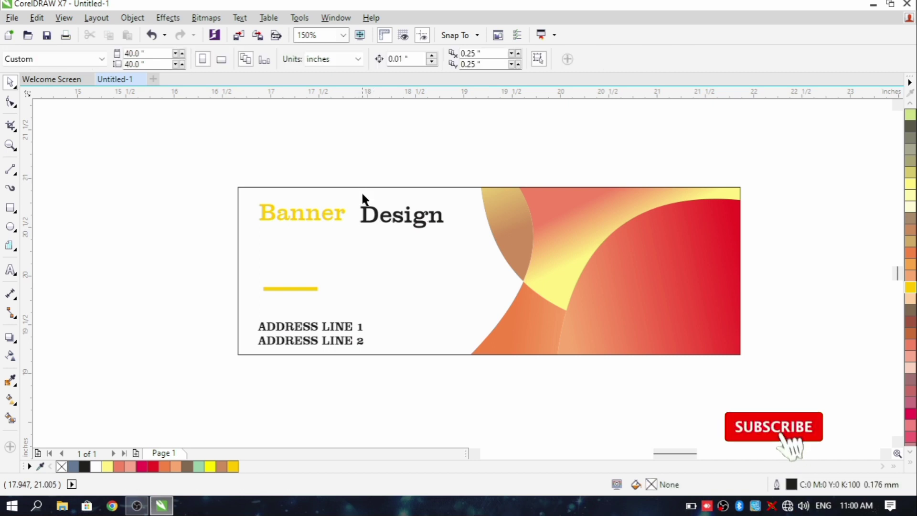
# Try aligning "Banner" and "Design" by their left edges and by their vertical centers.
pyautogui.moveTo(209, 190); pyautogui.dragTo(460, 239)
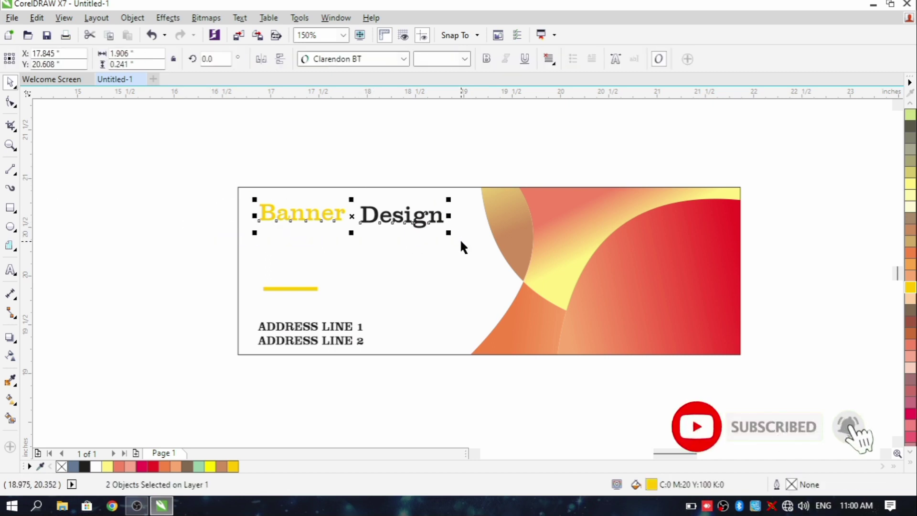
pyautogui.hotkey('ctrl', 'g')
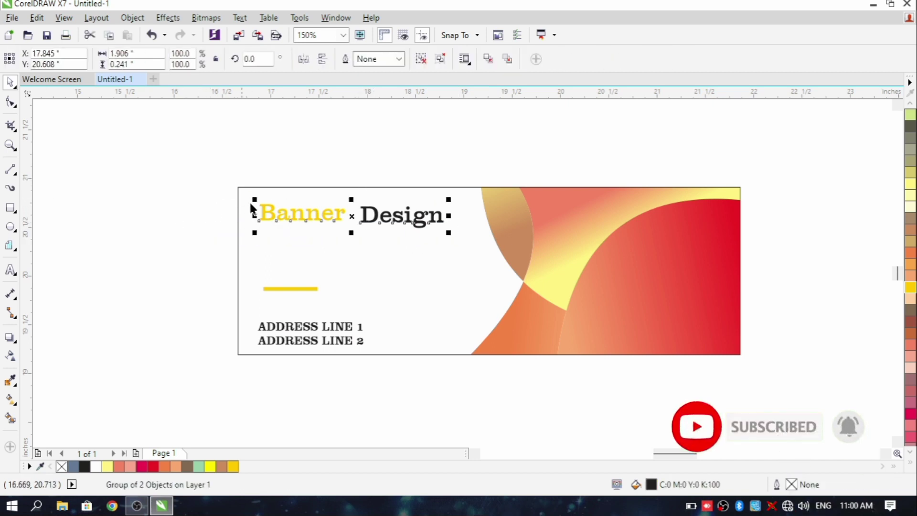
pyautogui.click(421, 59)
pyautogui.press('l')
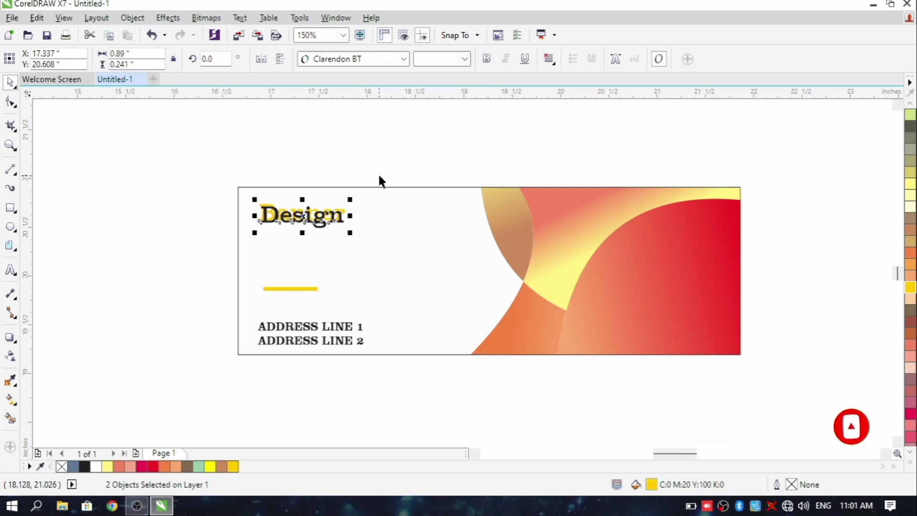
pyautogui.hotkey('ctrl', 'z')
pyautogui.press('e')
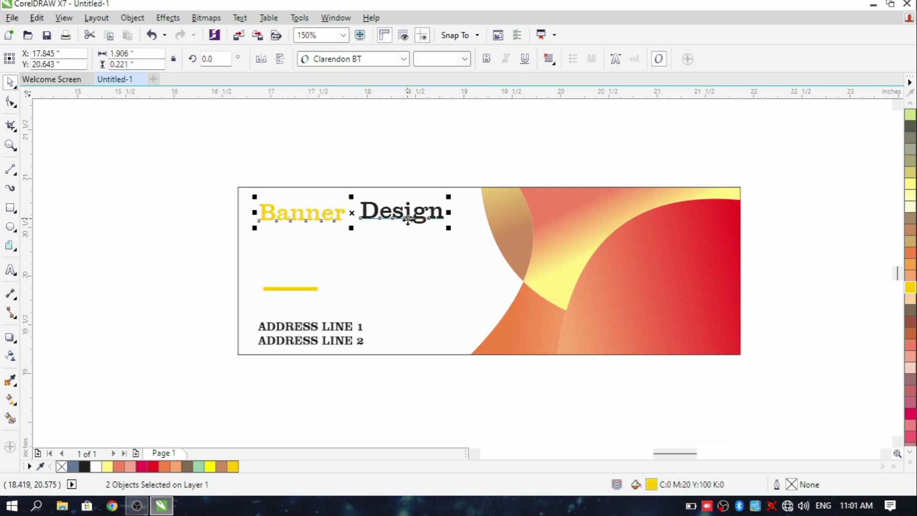
# Adjust the height of the "Design" text to a Y position of 20.613 inches, level with "Banner".
pyautogui.click(383, 213)
pyautogui.press('Escape')
pyautogui.click(395, 214)
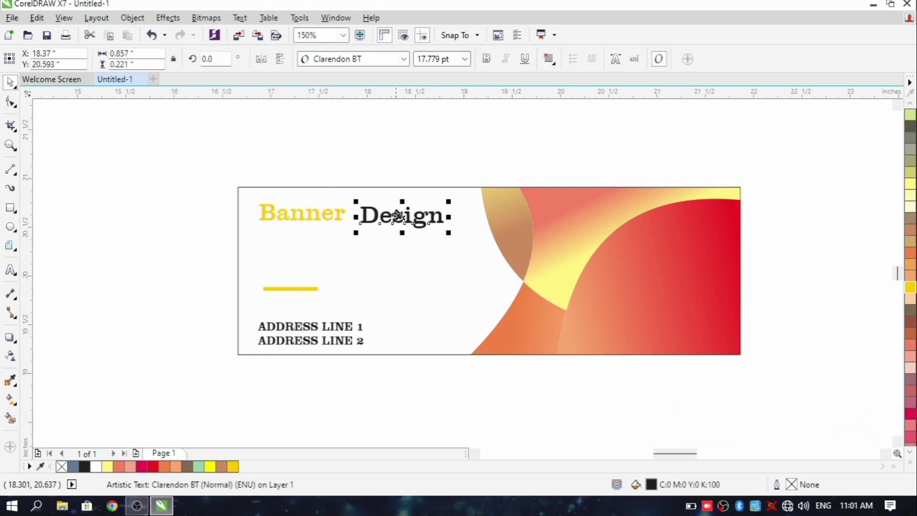
pyautogui.click(391, 202)
pyautogui.click(390, 210)
pyautogui.keyDown('ctrl'); pyautogui.click(386, 210); pyautogui.keyUp('ctrl')
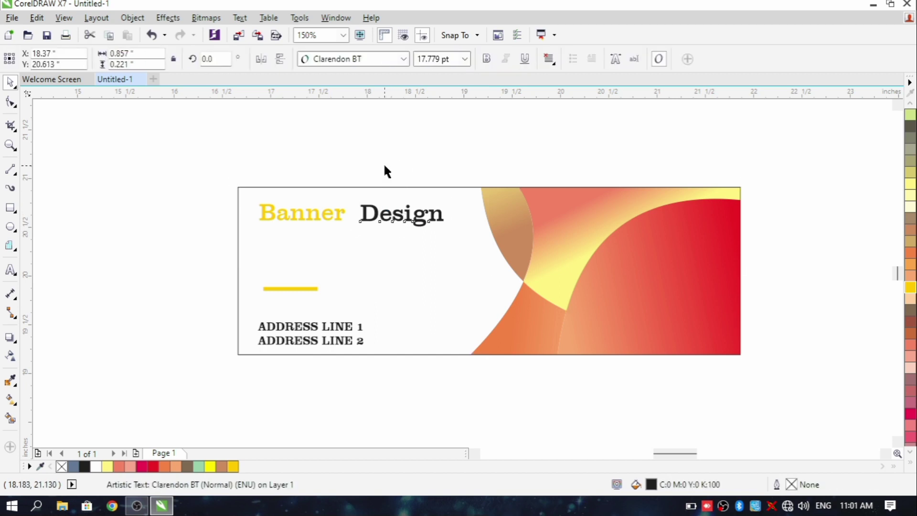
pyautogui.click(383, 165)
# Fit the whole banner in the view and check it in a full-screen preview.
pyautogui.scroll(-1, 487, 259)
pyautogui.scroll(1, 572, 262)
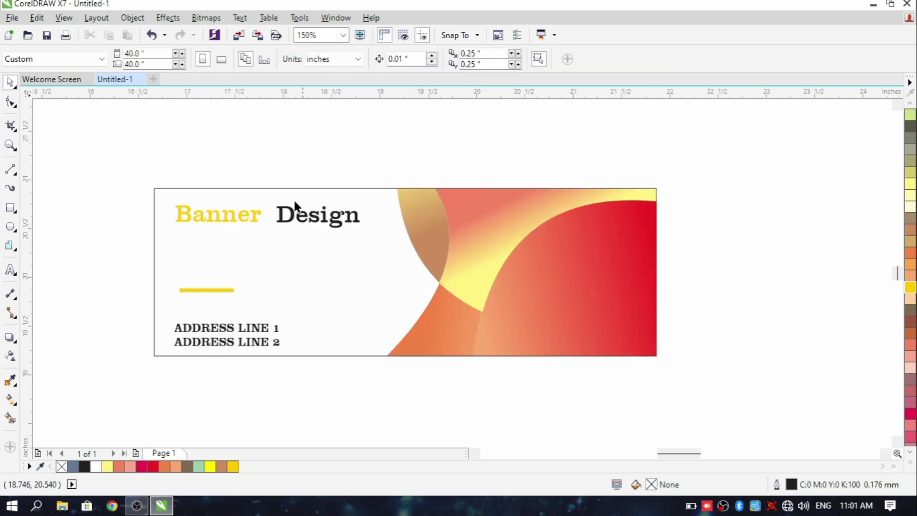
pyautogui.moveTo(283, 372); pyautogui.dragTo(728, 386)
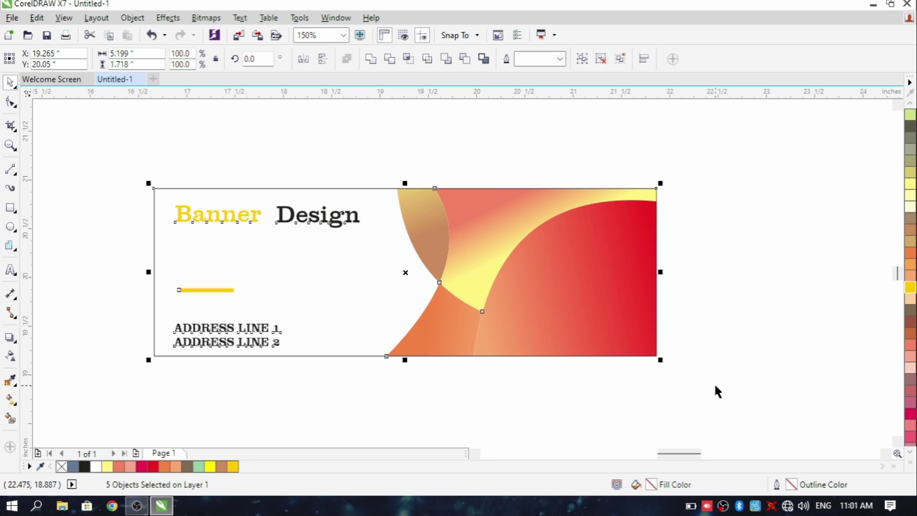
pyautogui.click(714, 383)
pyautogui.press('F4')
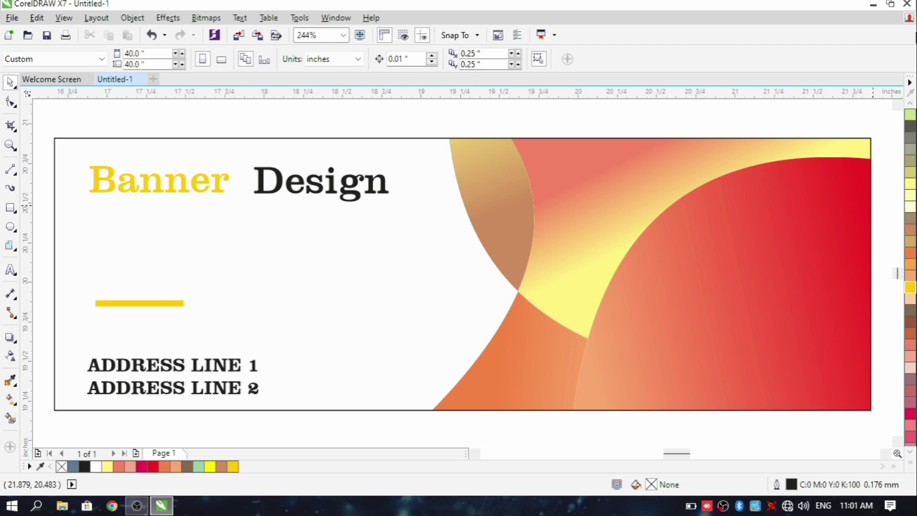
pyautogui.press('F9')
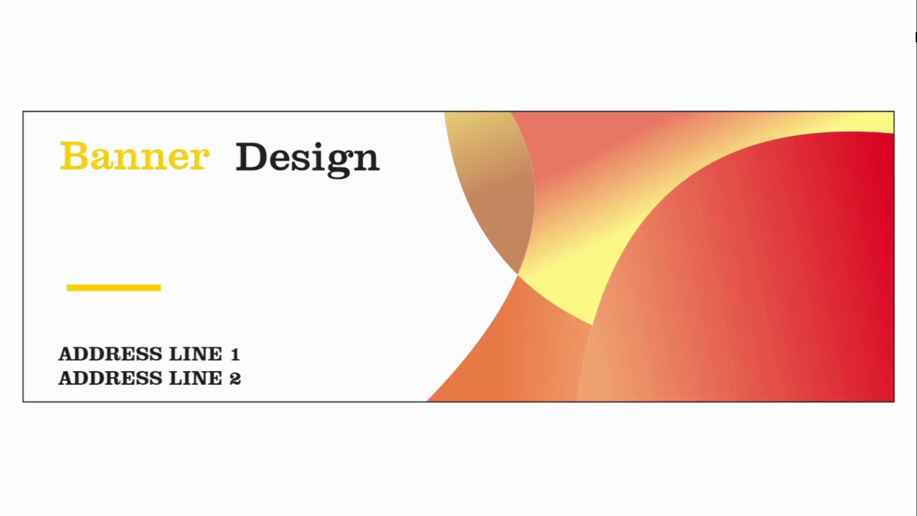
pyautogui.press('Escape')
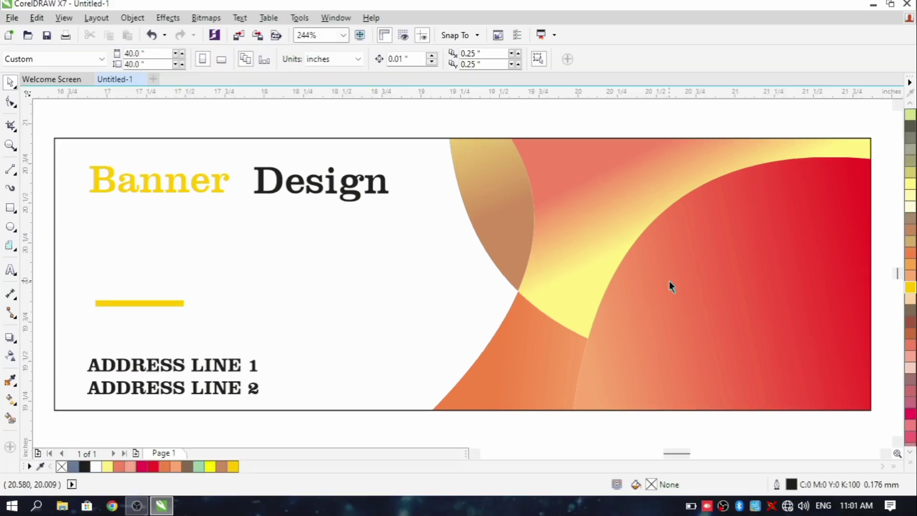